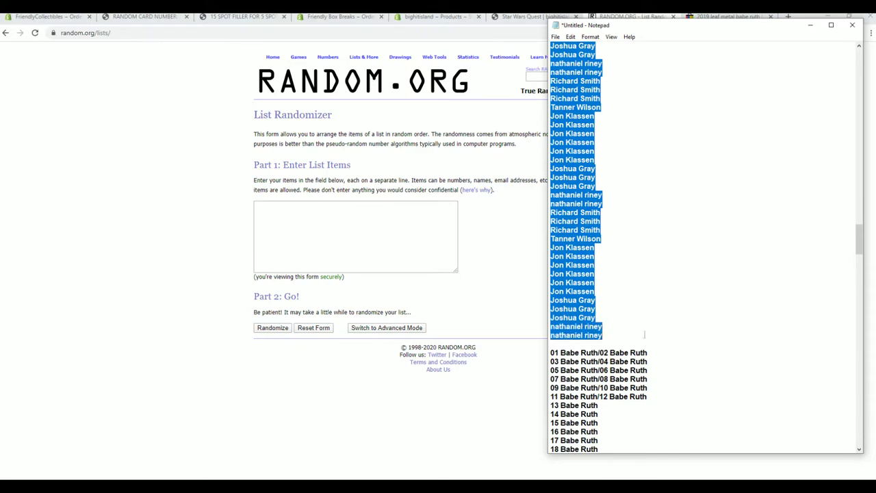
Step: Copy the selected owner names from Notepad and paste them into the empty List Randomizer items field
right_click(602, 234)
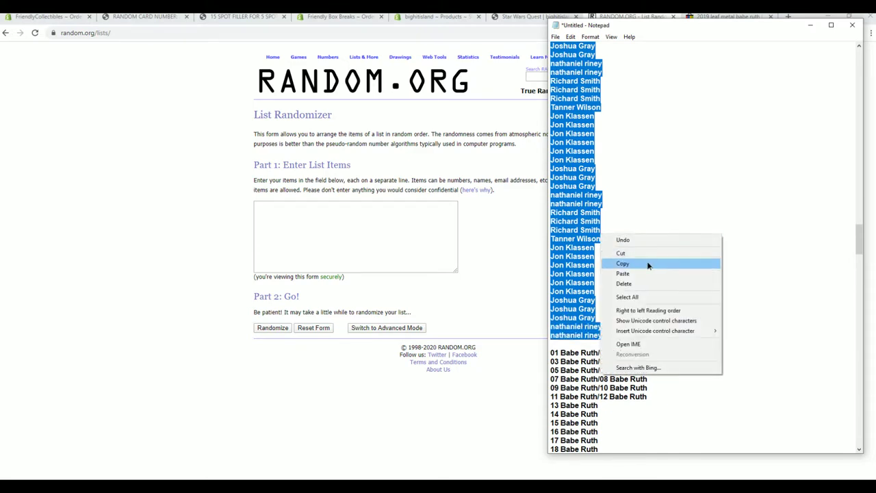
click(648, 264)
right_click(333, 213)
click(392, 284)
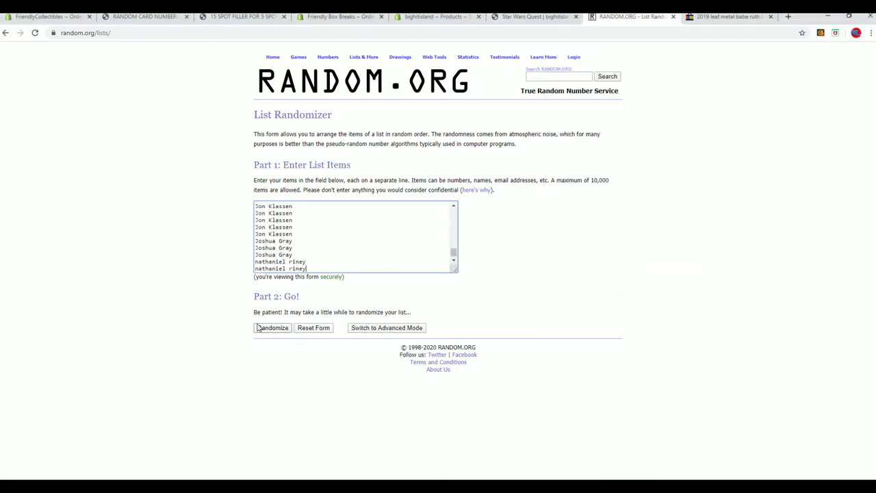
Step: Randomize the list of owner names seven times in total, going through each result to its end
click(262, 328)
scroll(277, 294, down, 15)
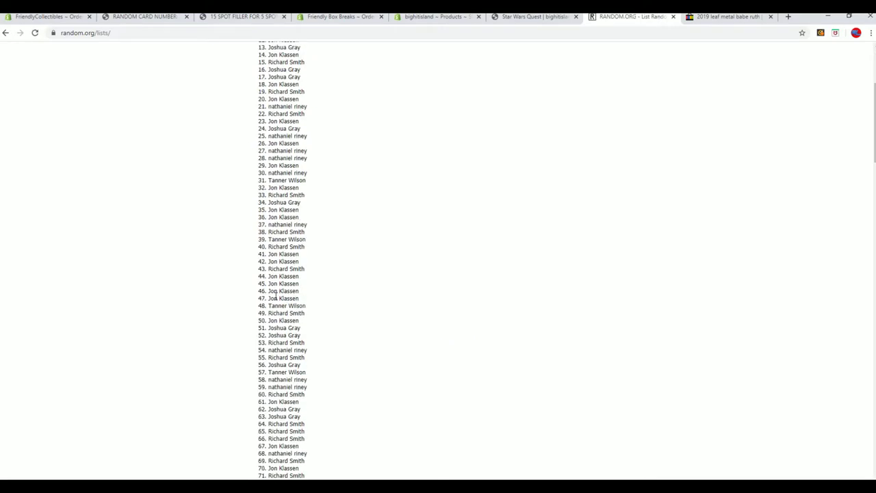
scroll(277, 295, down, 13)
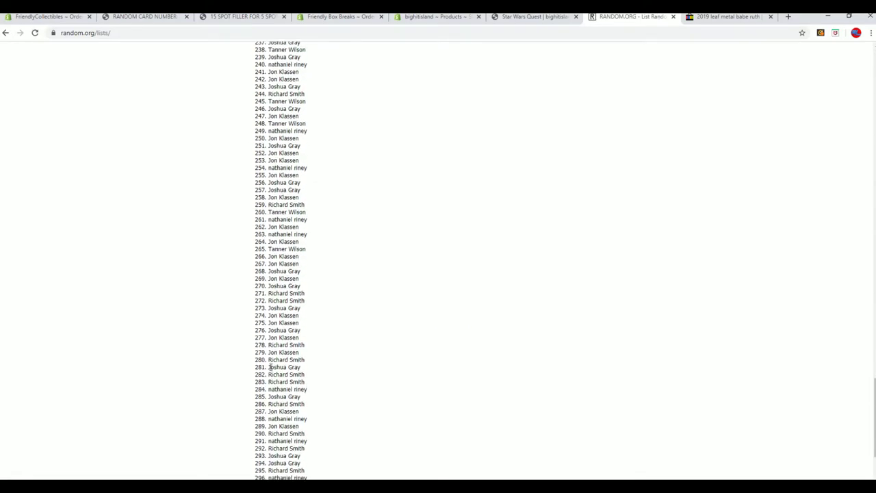
click(261, 433)
scroll(243, 378, down, 16)
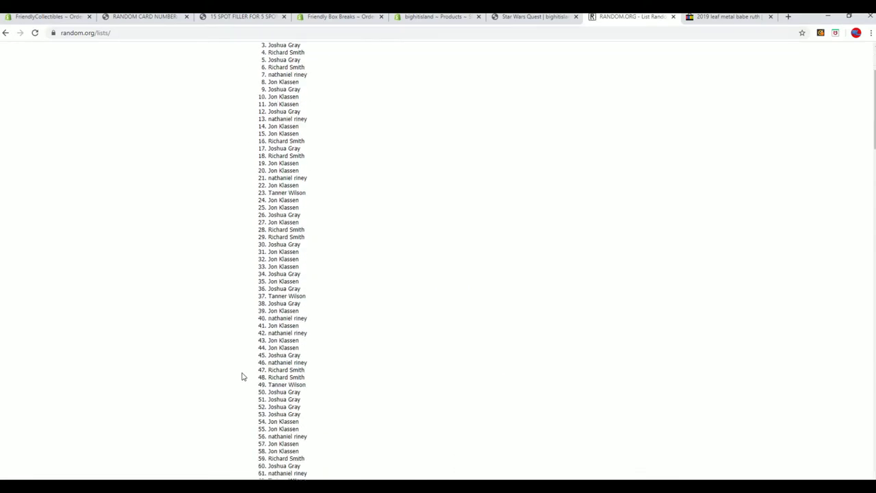
scroll(241, 376, down, 13)
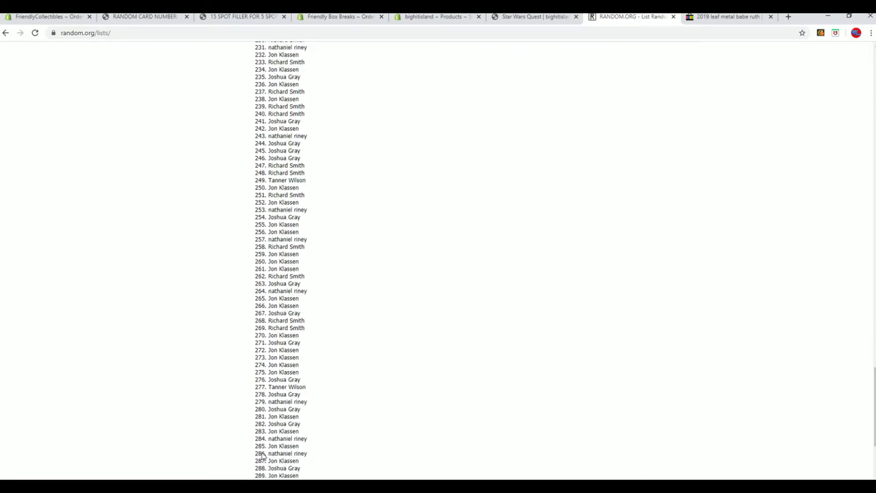
click(259, 433)
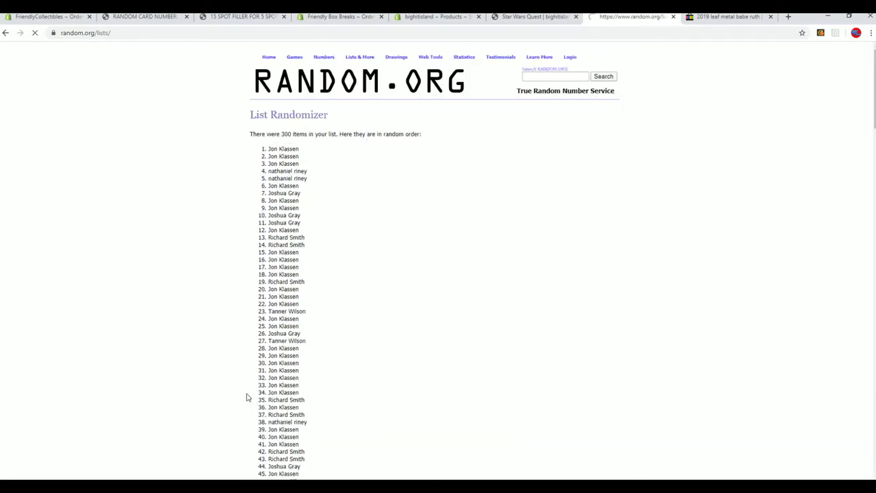
scroll(248, 397, down, 10)
scroll(248, 396, down, 18)
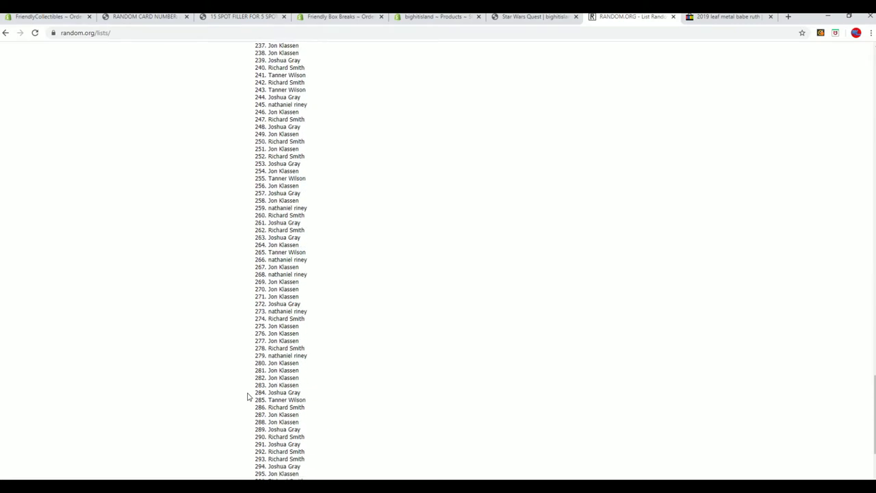
click(255, 427)
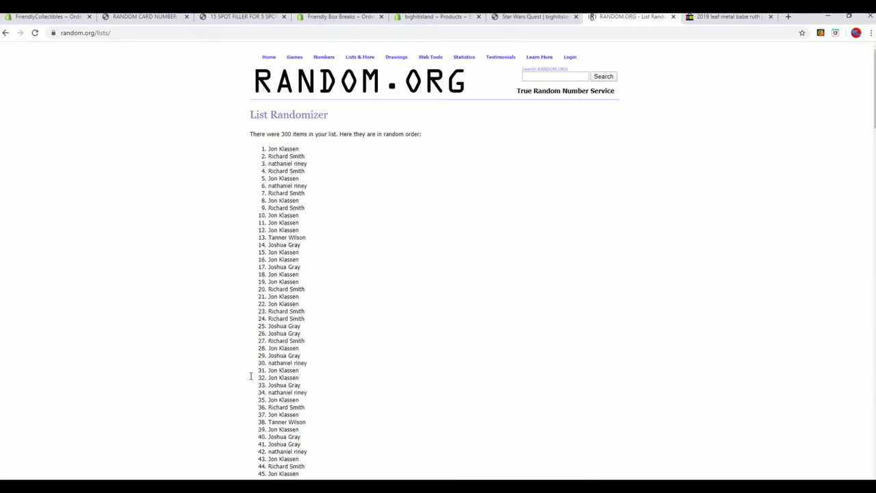
scroll(314, 381, down, 20)
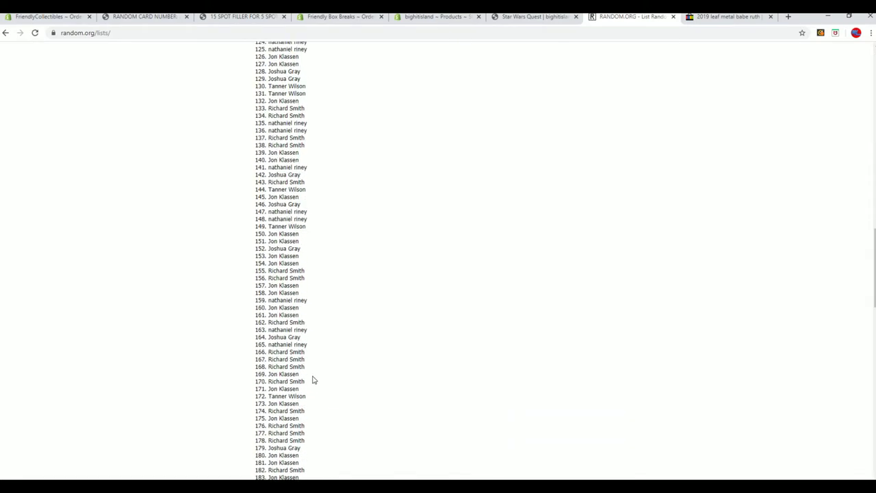
scroll(313, 379, down, 6)
click(262, 431)
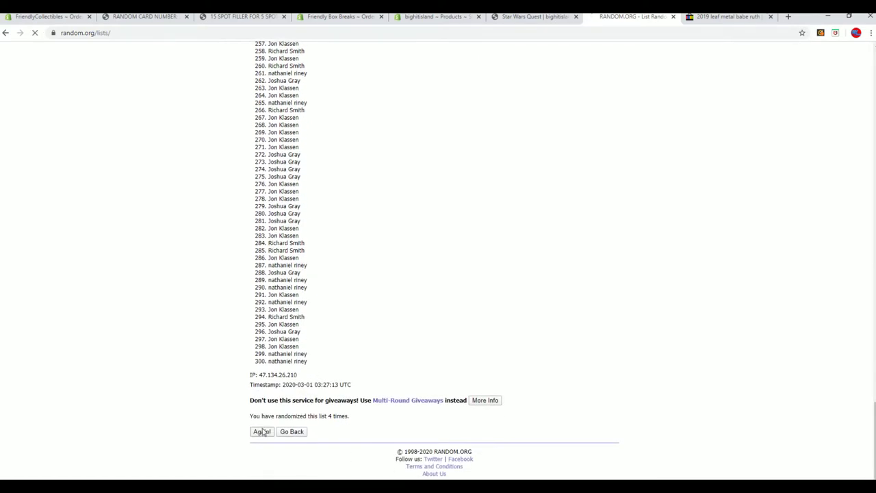
scroll(263, 410, down, 20)
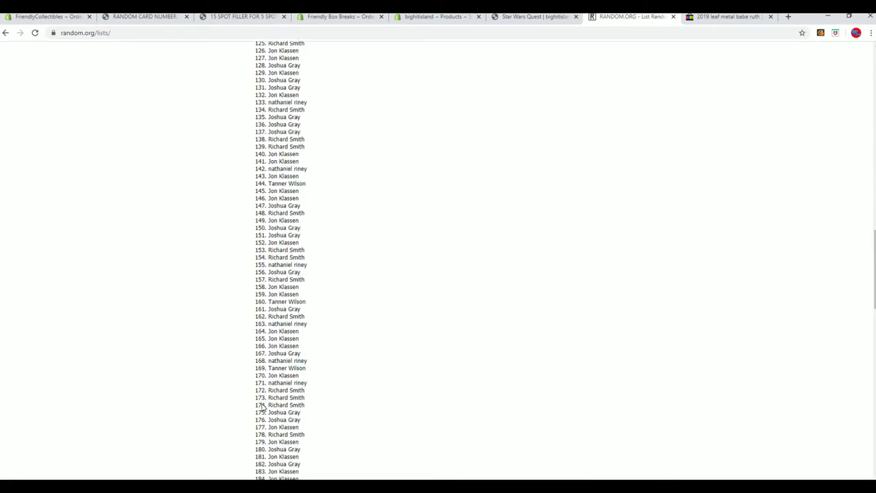
scroll(262, 406, down, 6)
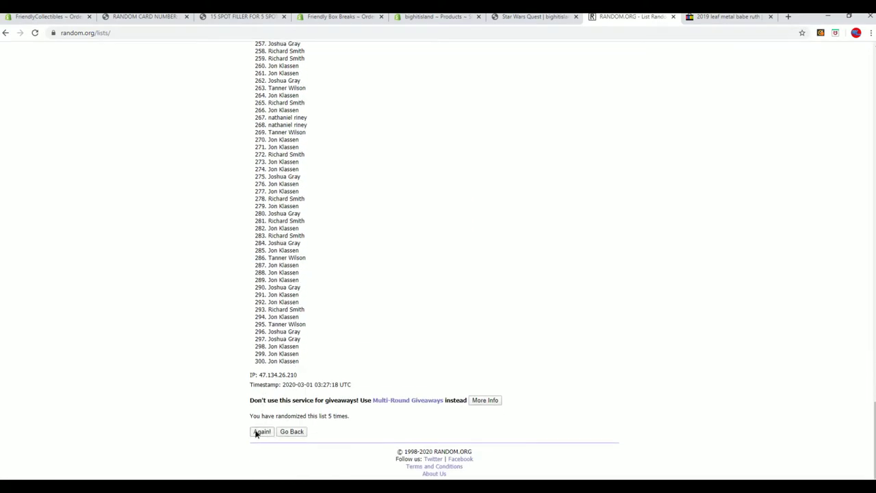
click(262, 431)
scroll(248, 407, down, 20)
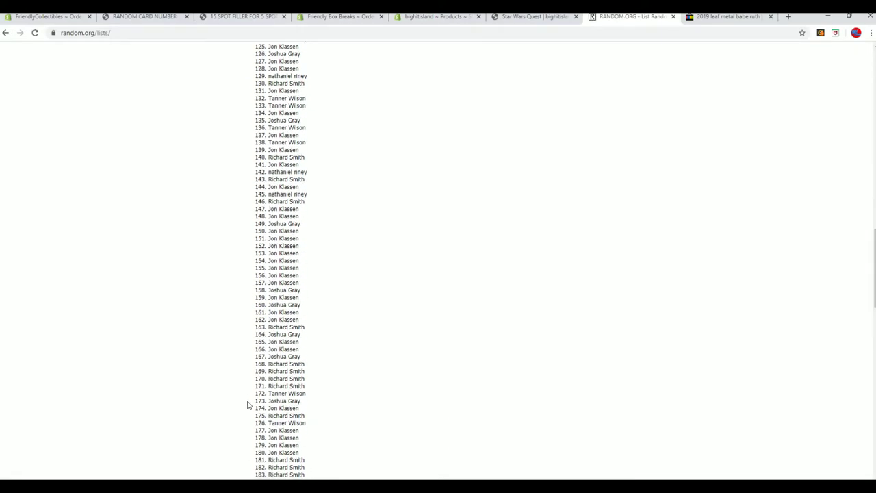
scroll(249, 404, down, 6)
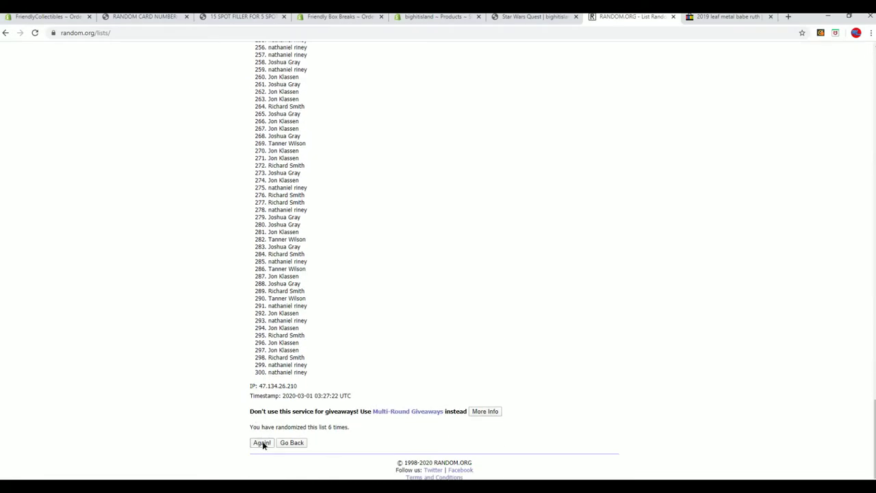
click(262, 442)
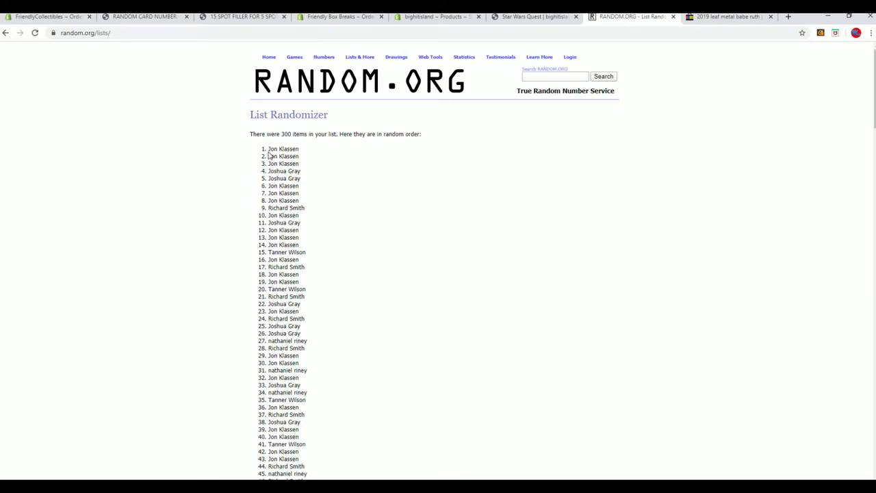
Step: Select the whole randomized list of owner names, from item 1 through item 300, and copy it
drag(269, 149, 297, 375)
scroll(301, 237, down, 7)
scroll(326, 264, down, 15)
right_click(292, 277)
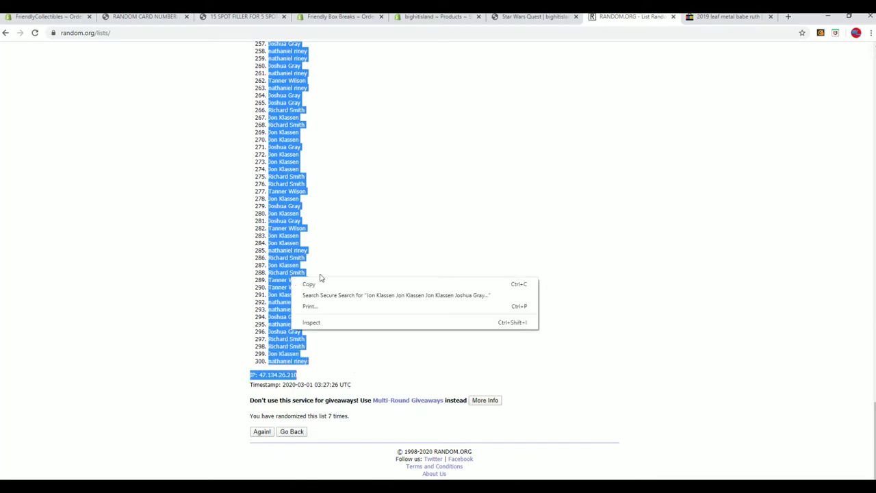
click(334, 283)
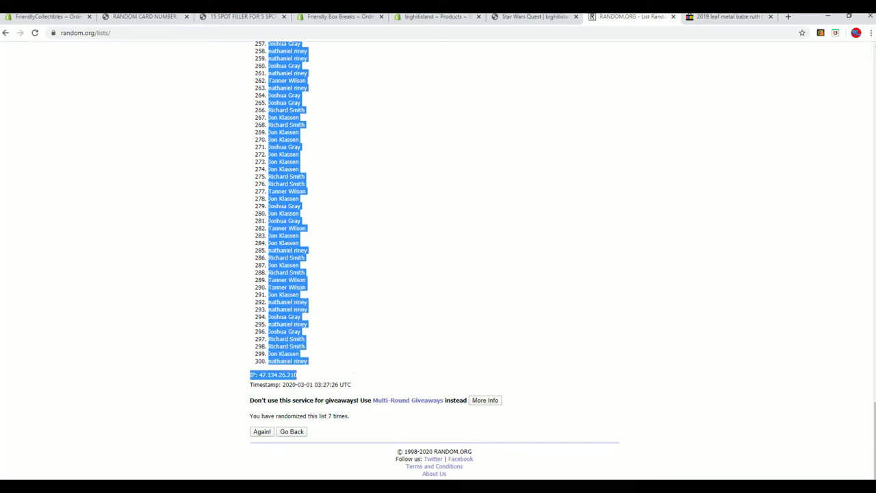
Step: Switch to the Excel orders_export sheet and insert the copied names under OWNERS from cell A2 with Paste Special
key(alt+Tab)
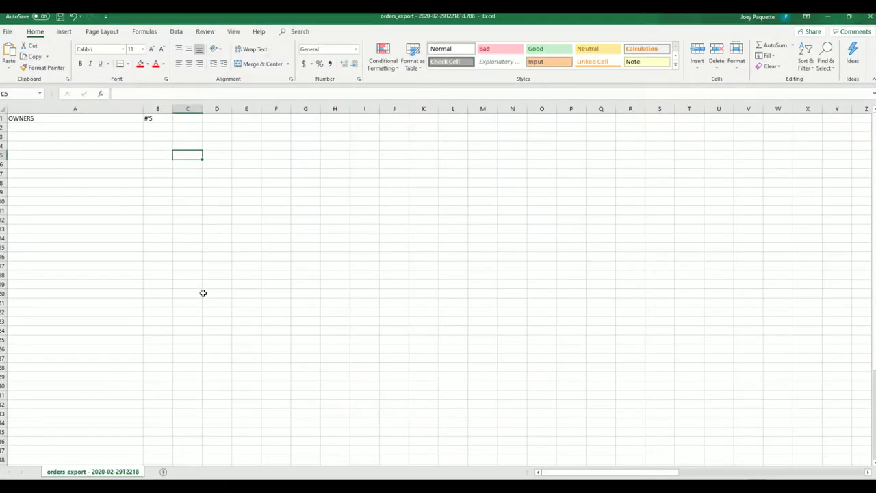
drag(205, 295, 175, 262)
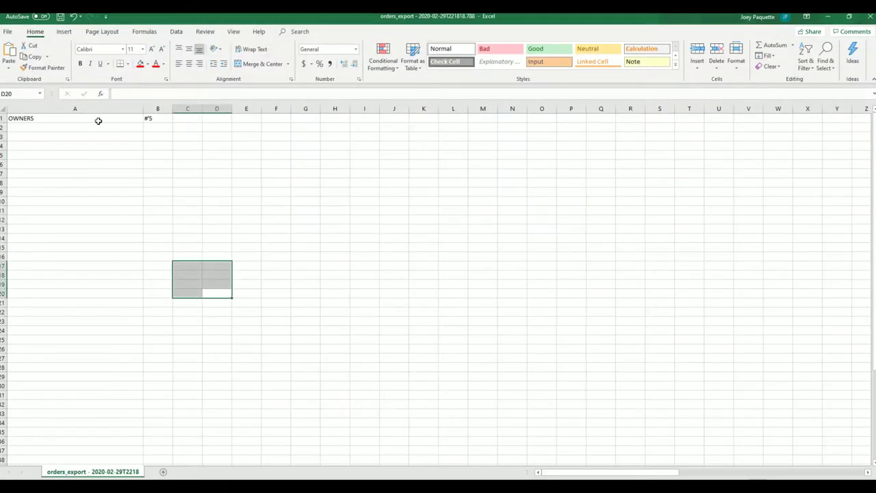
click(92, 123)
right_click(92, 124)
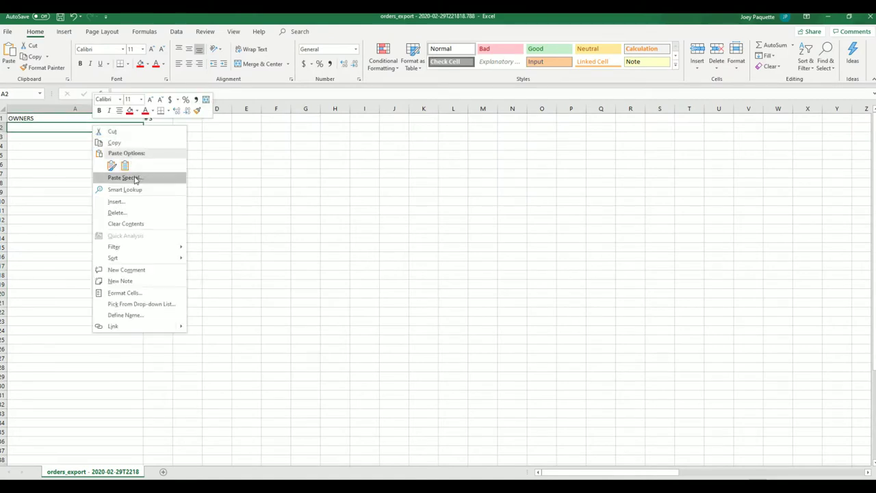
click(133, 177)
click(64, 128)
click(197, 260)
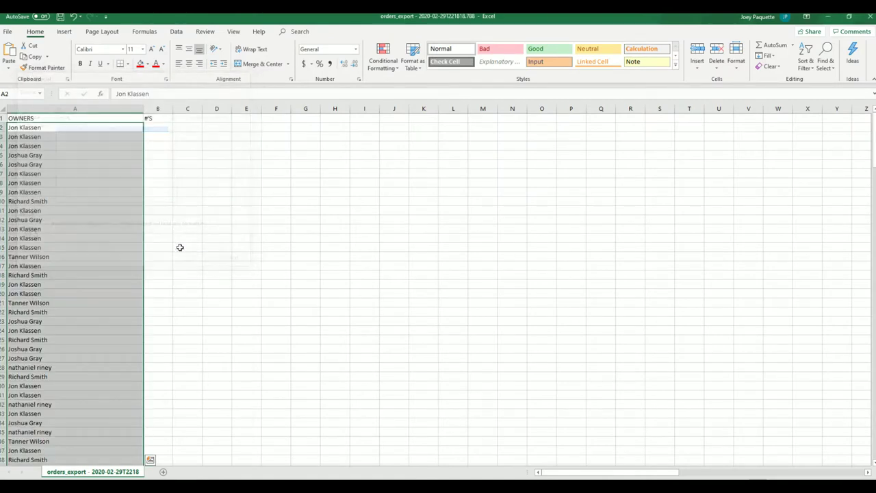
Step: Narrow column A to about the width of the owner names and widen column B for the card entries
click(180, 247)
mouse_move(143, 106)
mouse_down()
mouse_move(74, 107)
mouse_move(161, 108)
mouse_up()
click(140, 165)
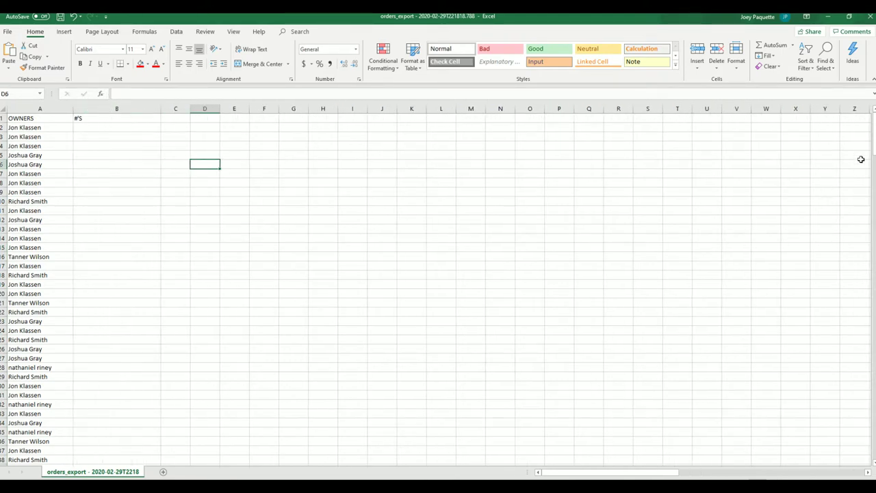
Step: Delete the stray IP address line in A302 below the last owner, and return to cell B2 under #'S
drag(873, 130, 873, 412)
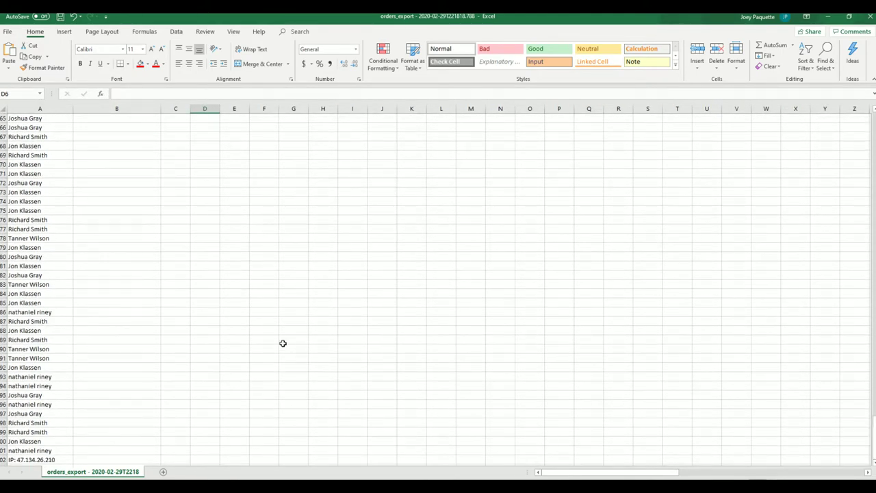
scroll(45, 408, down, 3)
click(41, 380)
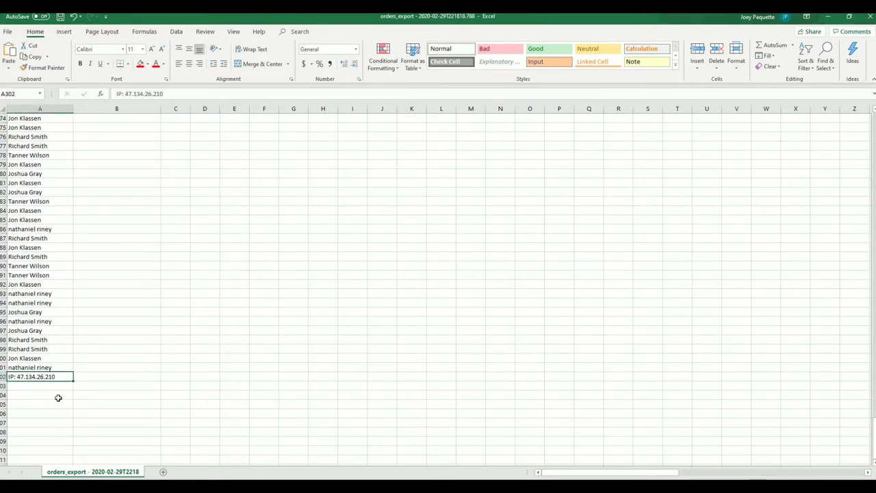
key(Delete)
click(132, 247)
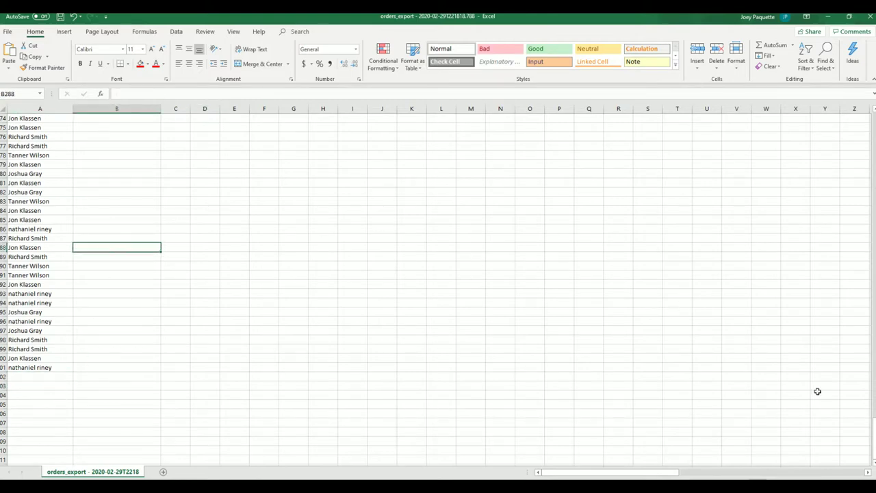
drag(873, 442, 873, 116)
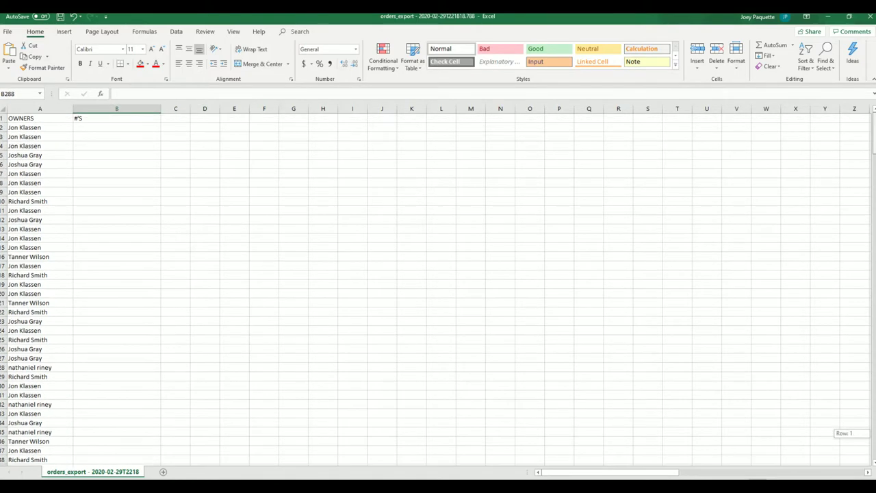
click(89, 127)
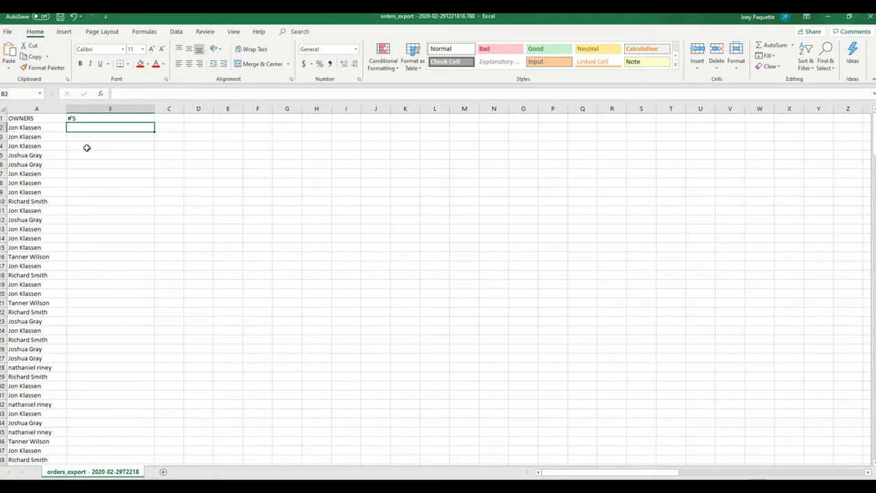
Step: Switch back to RANDOM.ORG in the browser and open a fresh, empty List Randomizer form
key(alt+Tab)
scroll(429, 117, up, 20)
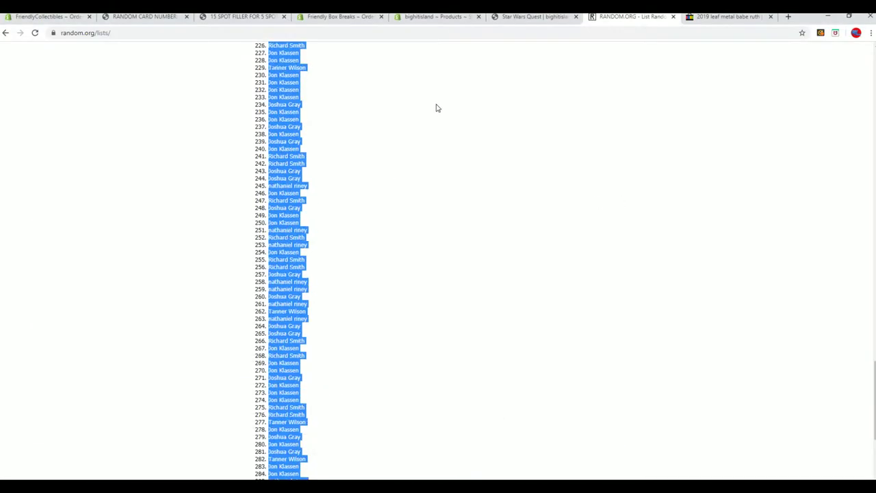
scroll(470, 108, up, 3)
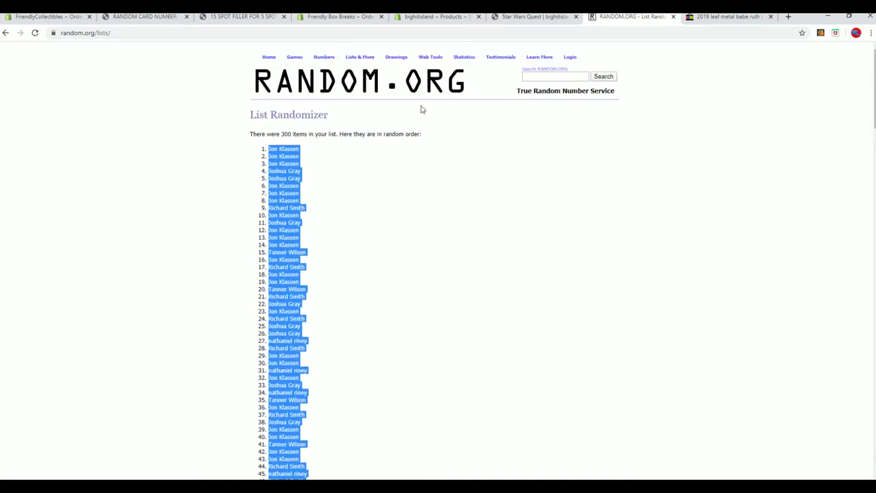
mouse_move(361, 61)
click(360, 80)
Step: In Notepad, select the full card list from "01 Babe Ruth/02 Babe Ruth" through "YS-50 Babe Ruth" and copy it
key(alt+Tab)
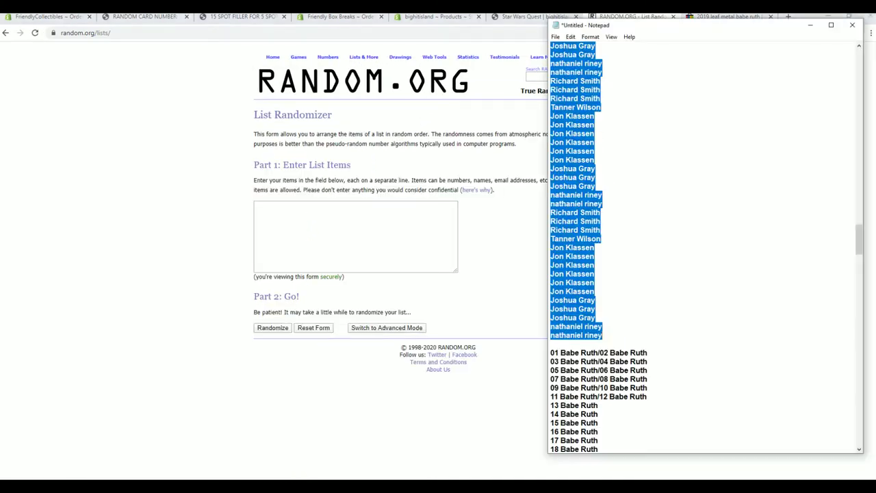
scroll(654, 284, down, 4)
key(shift+Down)
key(shift+Down)
key(shift+Down)
key(shift+Down)
key(shift+Down)
key(shift+Down)
key(shift+Down)
key(shift+Down)
key(shift+Down)
key(shift+Down)
key(shift+Down)
key(shift+Down)
key(shift+Down)
key(shift+Down)
key(shift+Down)
key(shift+Down)
key(shift+Down)
key(shift+Down)
key(shift+Down)
key(shift+Down)
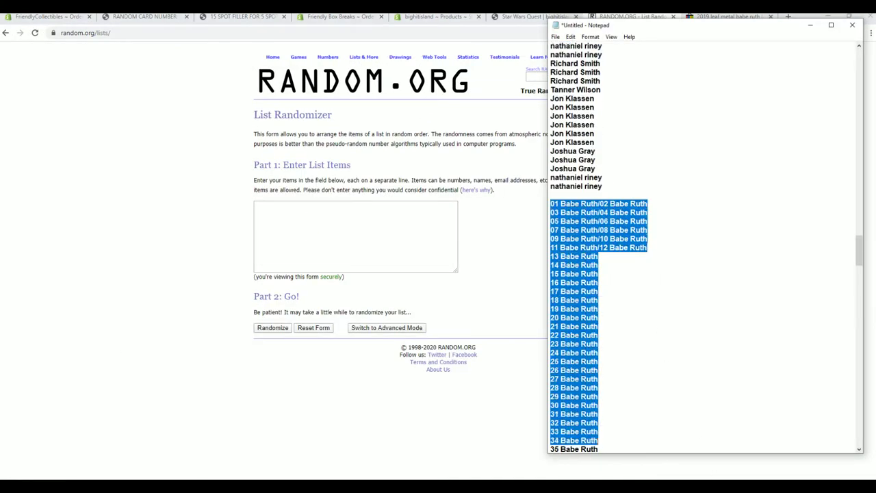
key(shift+Down)
key(shift+Down)
key(shift+Down)
key(shift+Down)
key(shift+Down)
key(shift+Down)
key(shift+Down)
key(shift+Down)
key(shift+Down)
key(shift+Down)
key(shift+Down)
key(shift+Down)
key(shift+Down)
key(shift+Down)
key(shift+Down)
key(shift+Down)
key(shift+Down)
key(shift+Down)
key(shift+Down)
key(shift+Down)
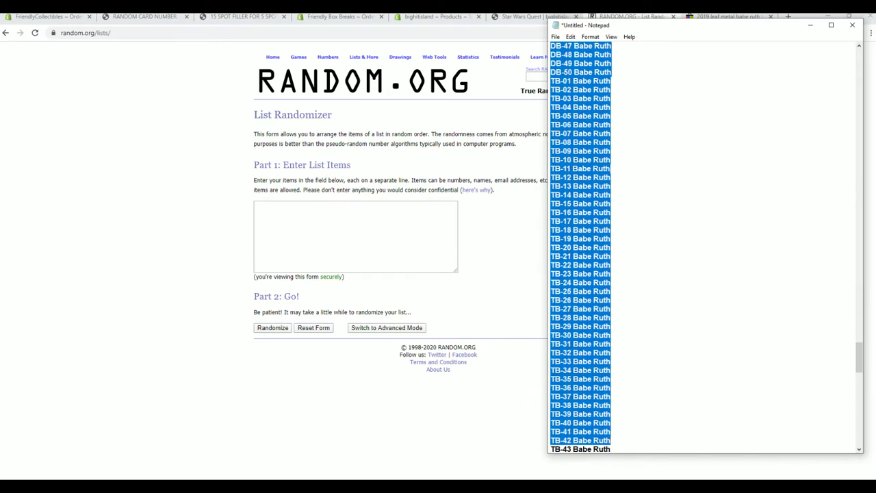
drag(773, 326, 756, 411)
right_click(637, 256)
click(658, 285)
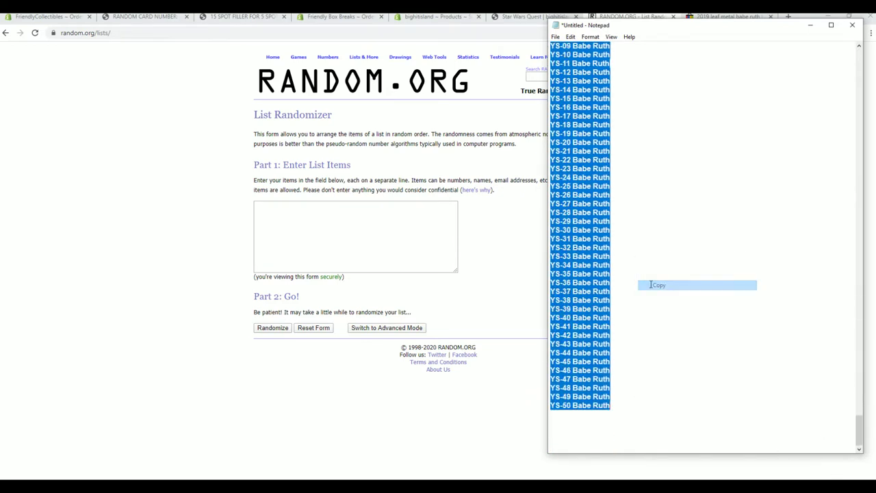
Step: Paste the copied Babe Ruth card list into the List Randomizer items field
click(289, 212)
right_click(291, 209)
click(323, 279)
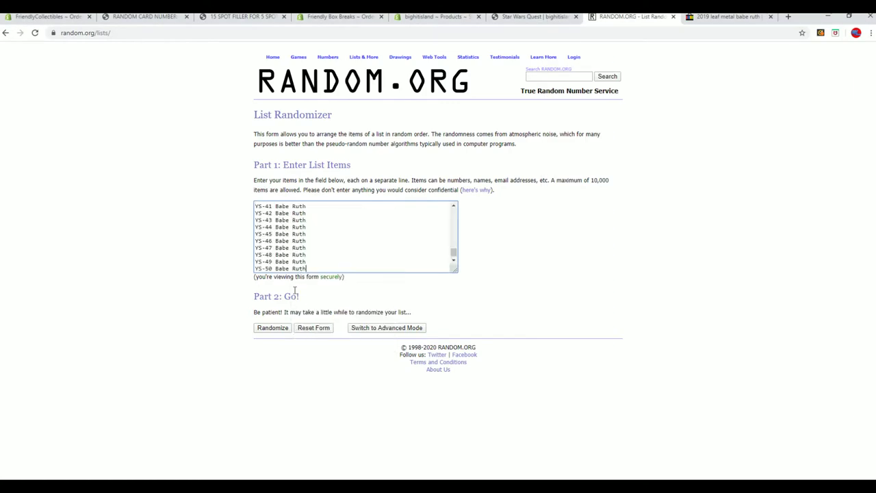
Step: Randomize the Babe Ruth card list seven times in a row, going to the end of each result before repeating
click(273, 327)
scroll(299, 305, down, 20)
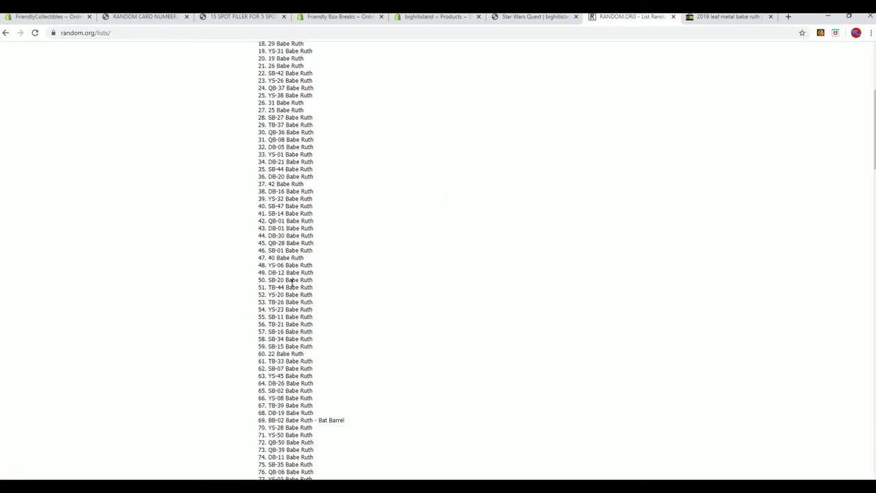
scroll(296, 284, down, 5)
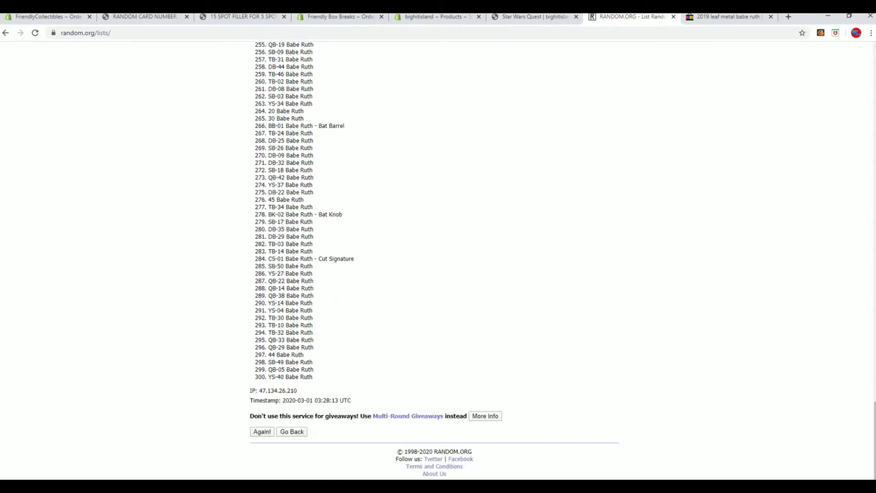
click(262, 432)
scroll(254, 388, down, 12)
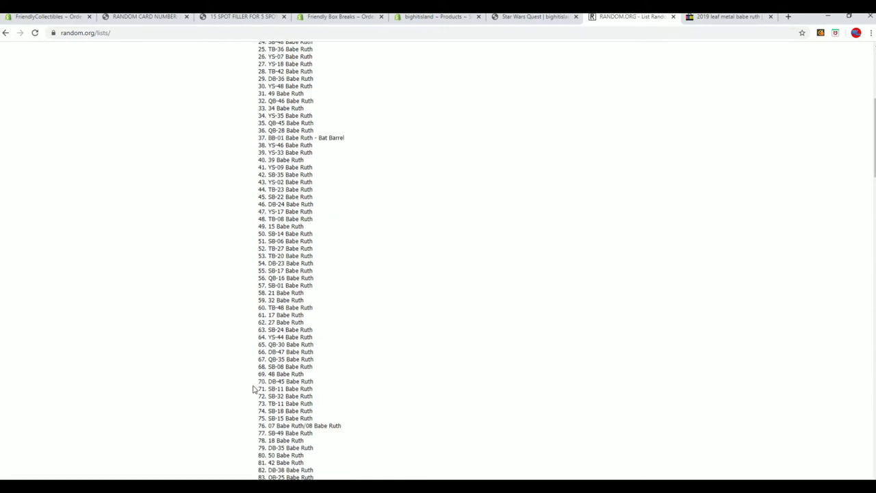
scroll(253, 388, down, 17)
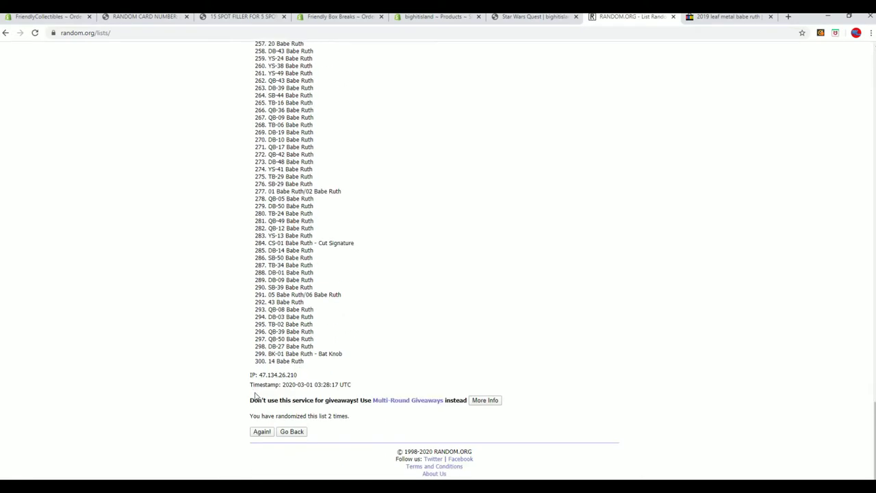
click(262, 432)
scroll(254, 414, down, 19)
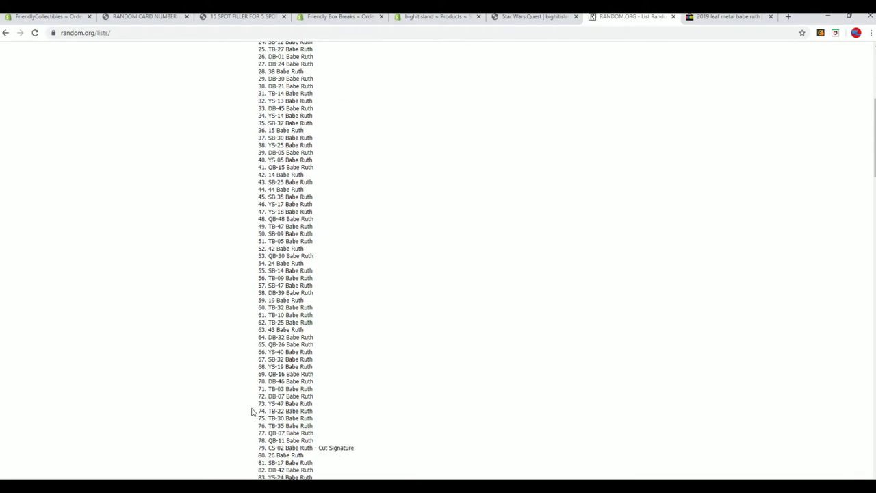
scroll(253, 414, down, 9)
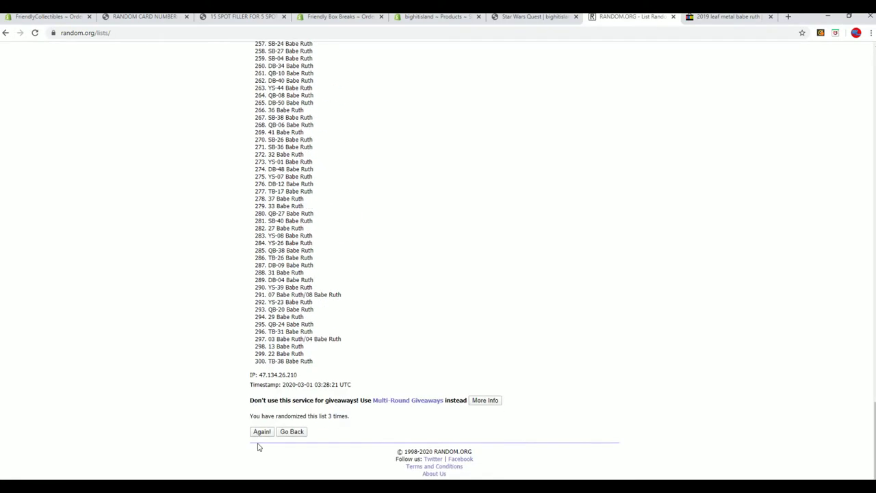
click(260, 432)
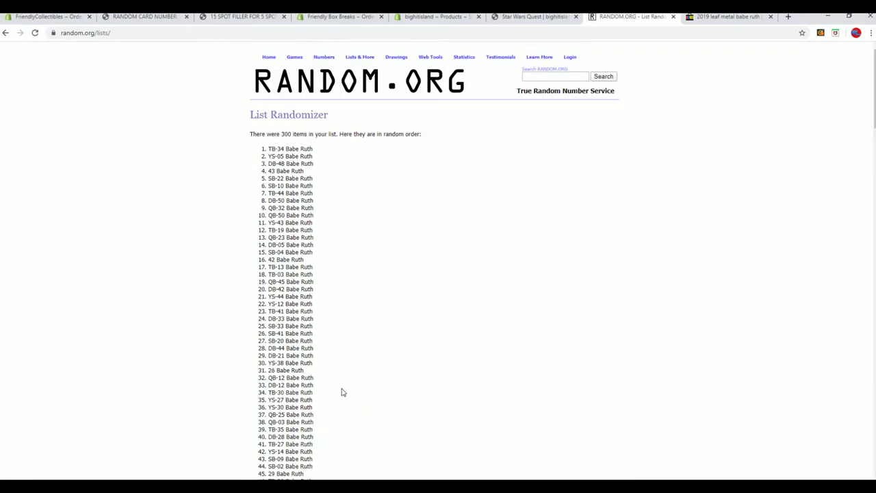
scroll(343, 392, down, 20)
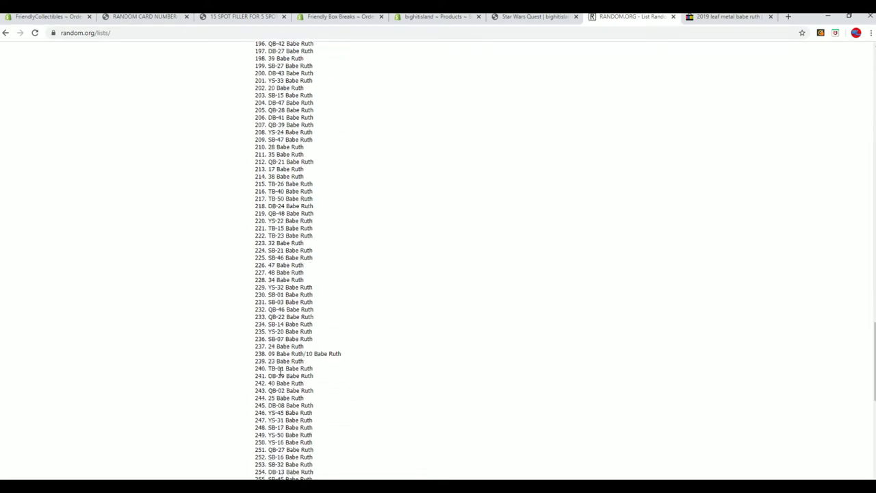
scroll(279, 370, down, 7)
click(270, 430)
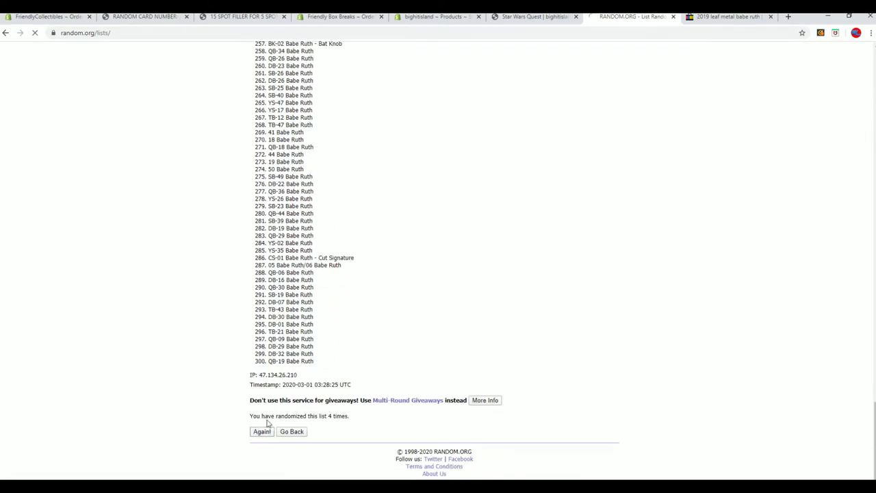
scroll(259, 398, down, 20)
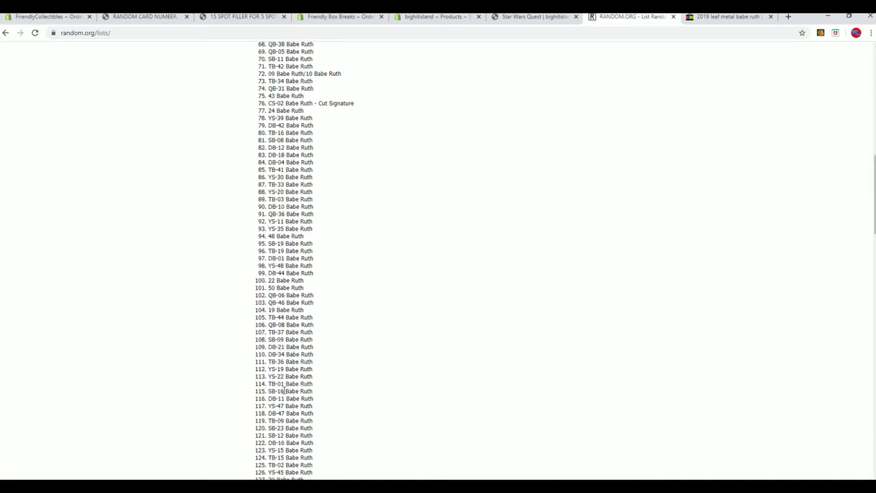
scroll(283, 390, down, 4)
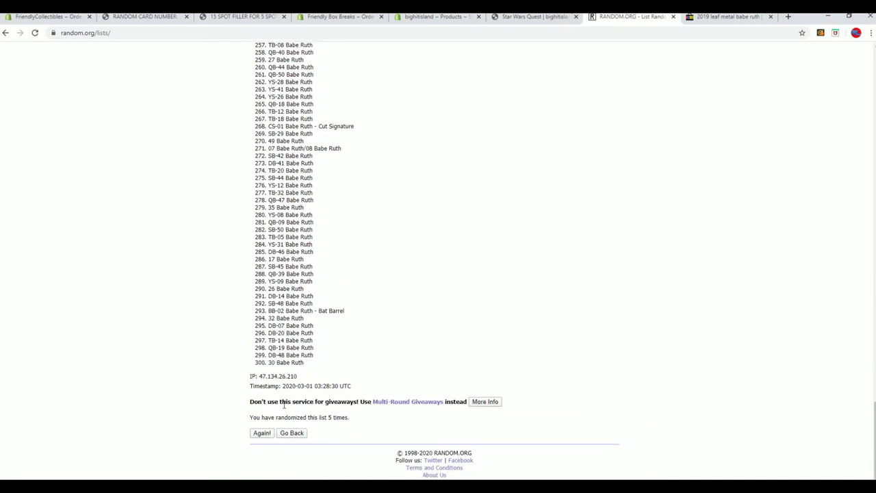
click(262, 431)
scroll(256, 416, down, 17)
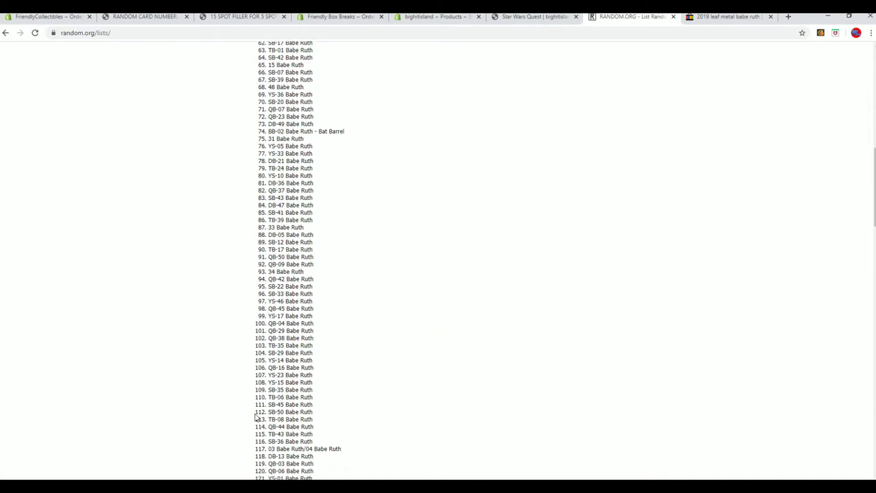
scroll(258, 415, down, 11)
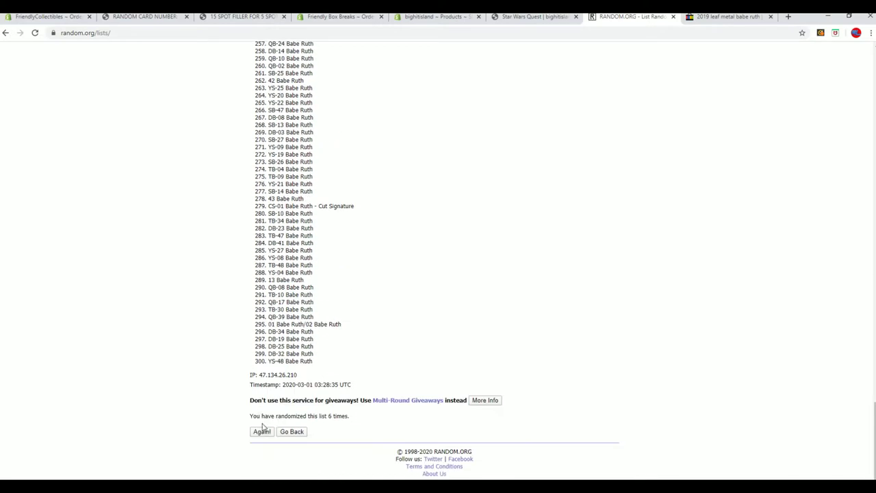
click(262, 431)
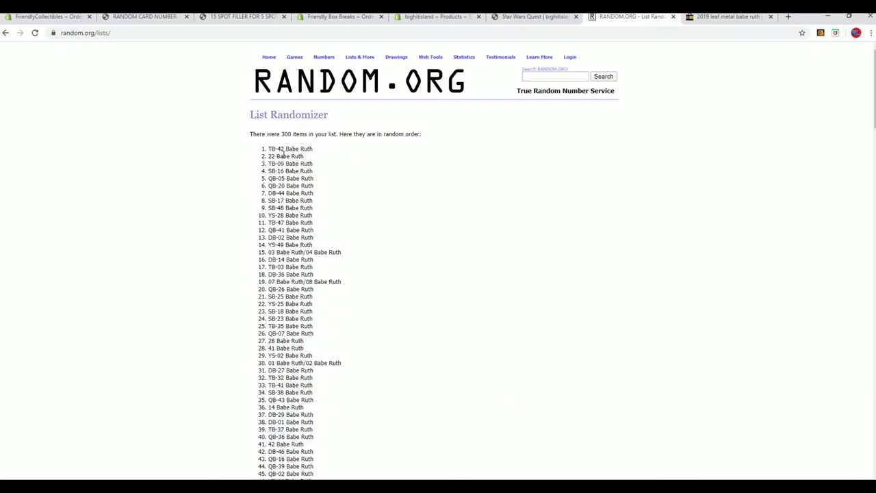
Step: Copy the entire final randomized card list, from "TB-42 Babe Ruth" through "TB-46 Babe Ruth"
drag(268, 148, 393, 365)
right_click(288, 280)
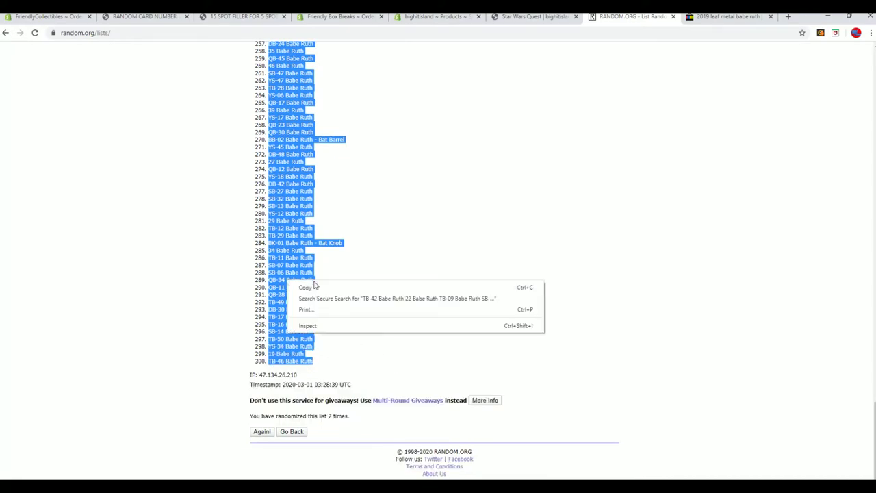
click(304, 285)
Step: Switch to the Excel orders_export sheet and paste the card list as plain text under #'S, starting at B2
key(alt+Tab)
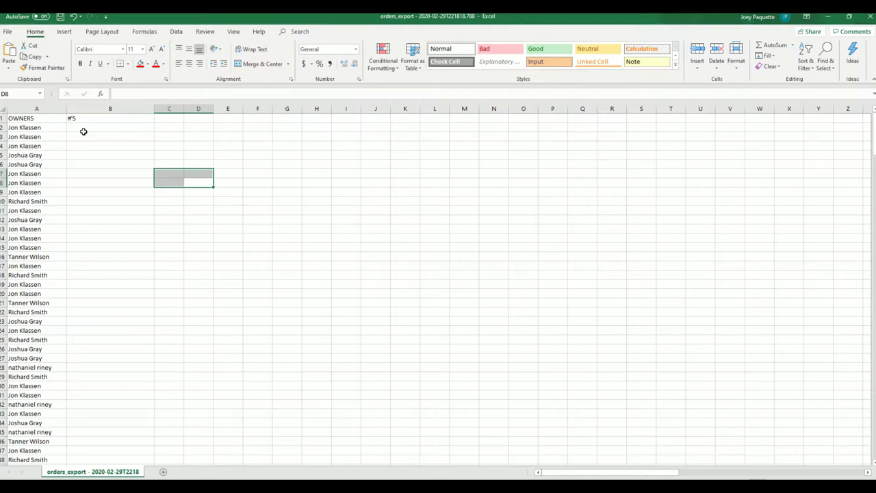
right_click(80, 126)
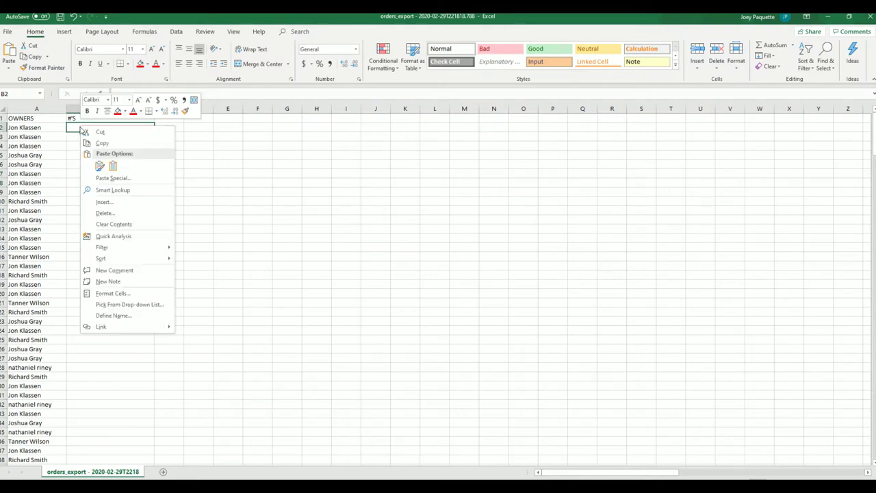
click(122, 176)
click(62, 126)
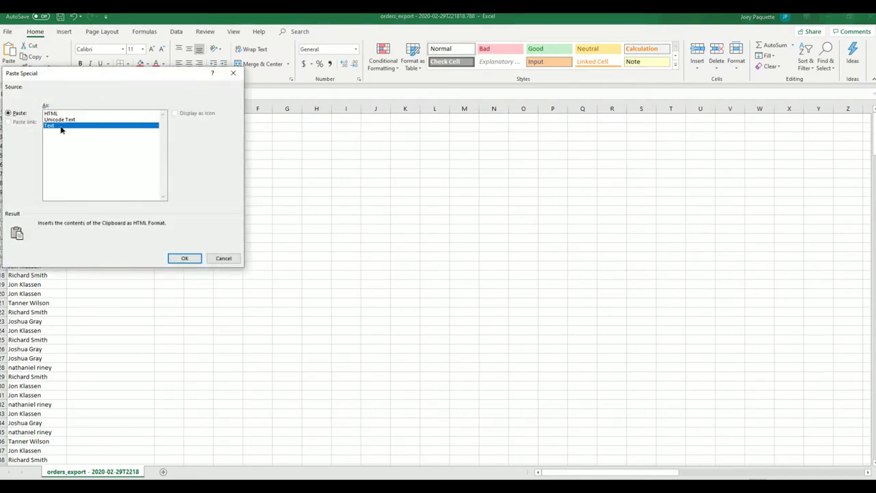
click(185, 258)
click(228, 238)
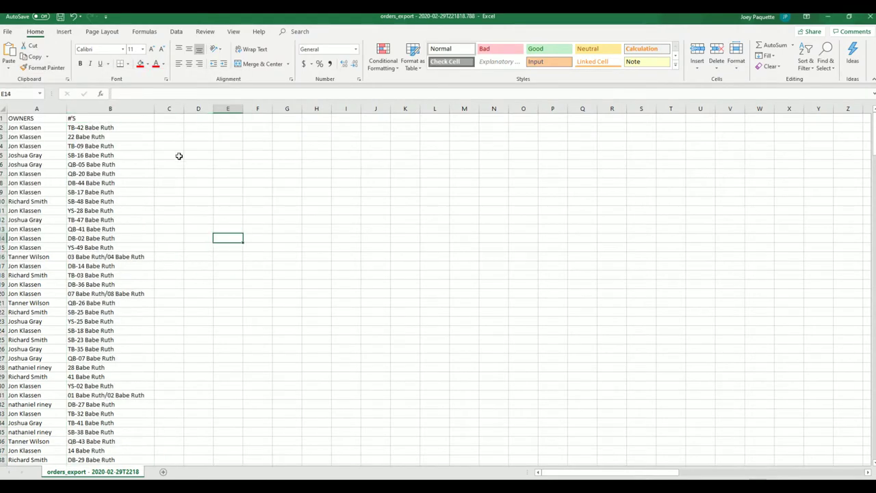
Step: Widen the #'S column and apply all borders to columns A and B
click(168, 139)
drag(154, 109, 177, 109)
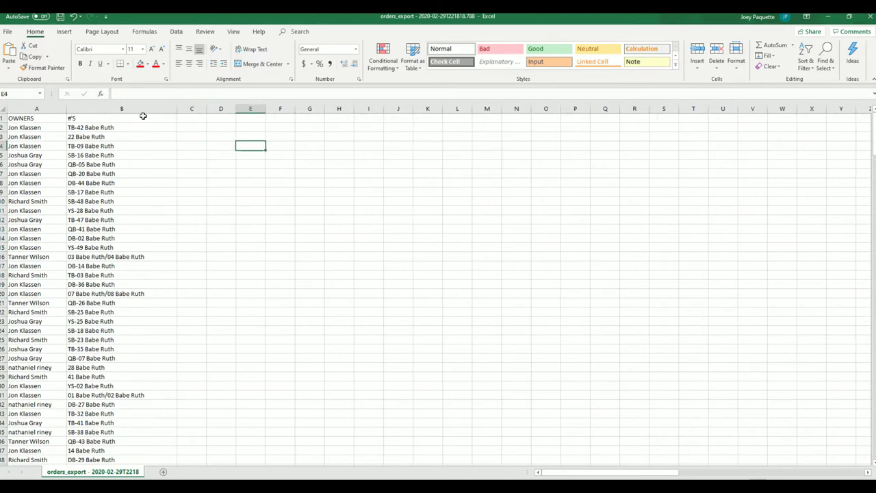
drag(57, 108, 119, 109)
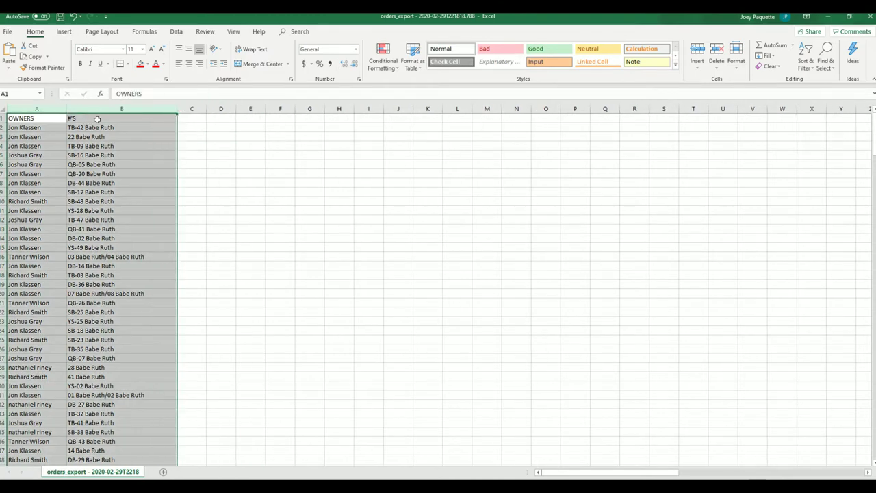
click(128, 64)
click(144, 140)
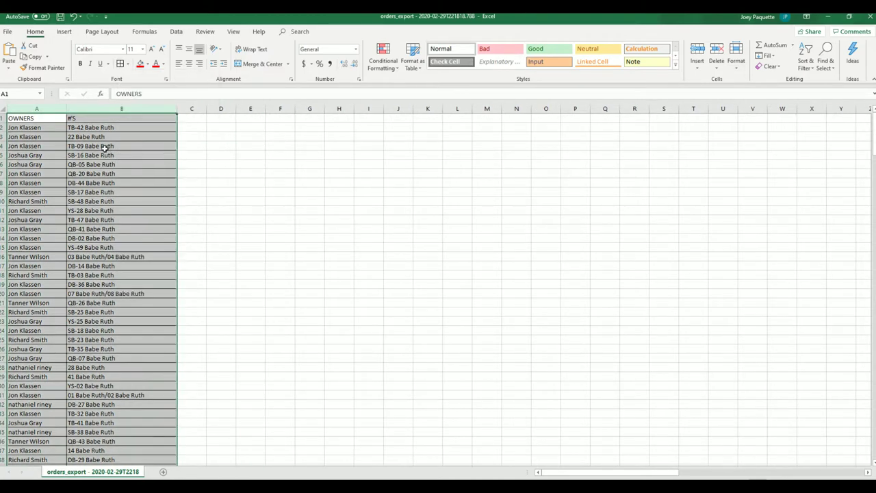
click(45, 130)
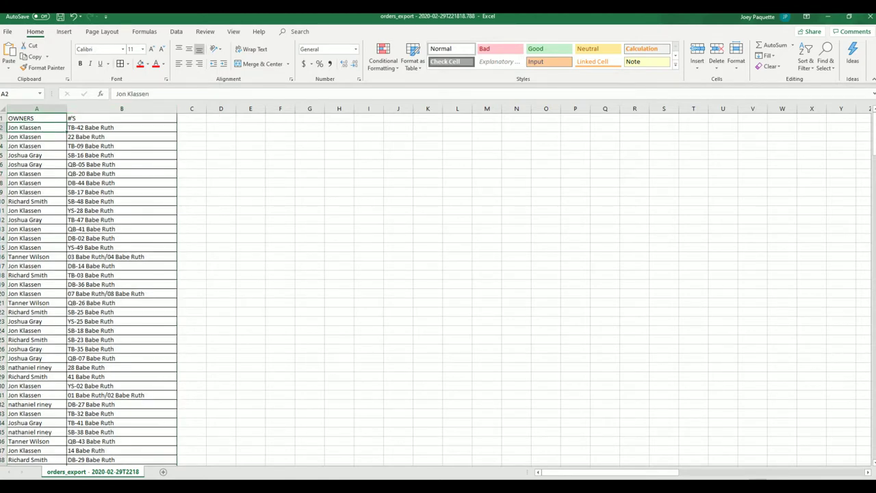
Step: Enlarge the sheet view and read through the randomized owner and Babe Ruth card pairings from row 2 to row 301
scroll(745, 383, up, 10)
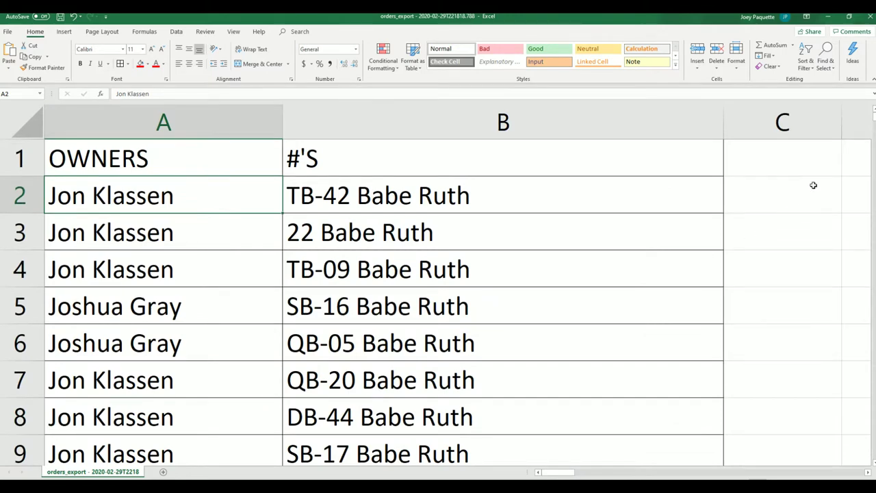
drag(873, 115, 873, 141)
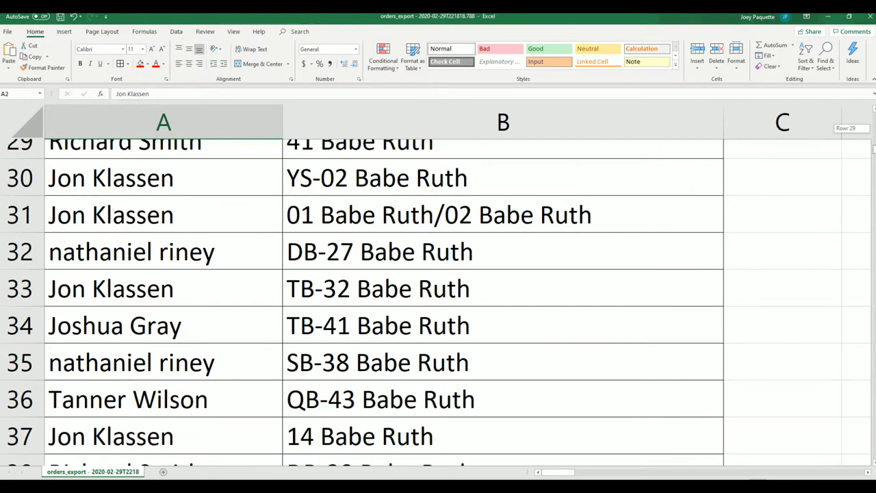
drag(873, 152, 873, 153)
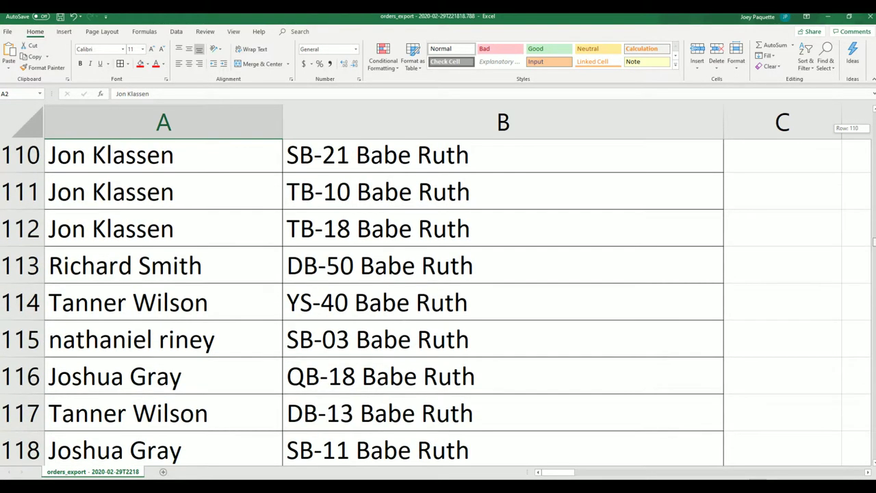
scroll(437, 301, down, 1)
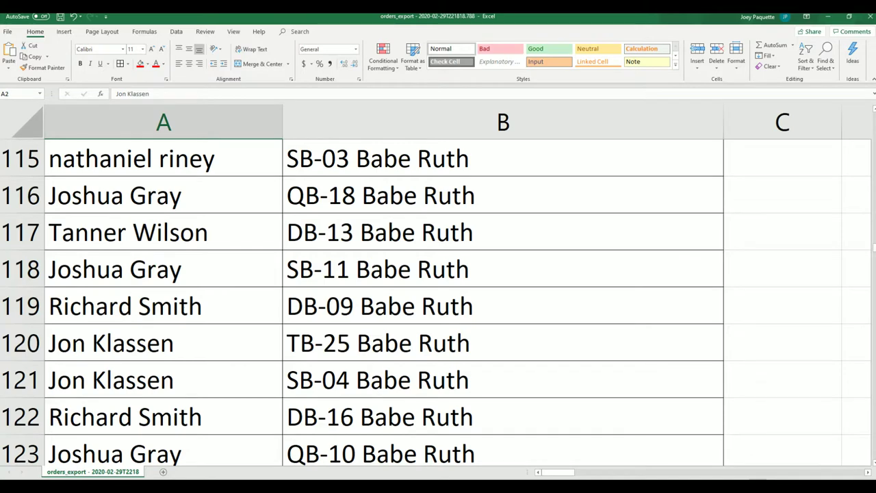
drag(872, 248, 872, 257)
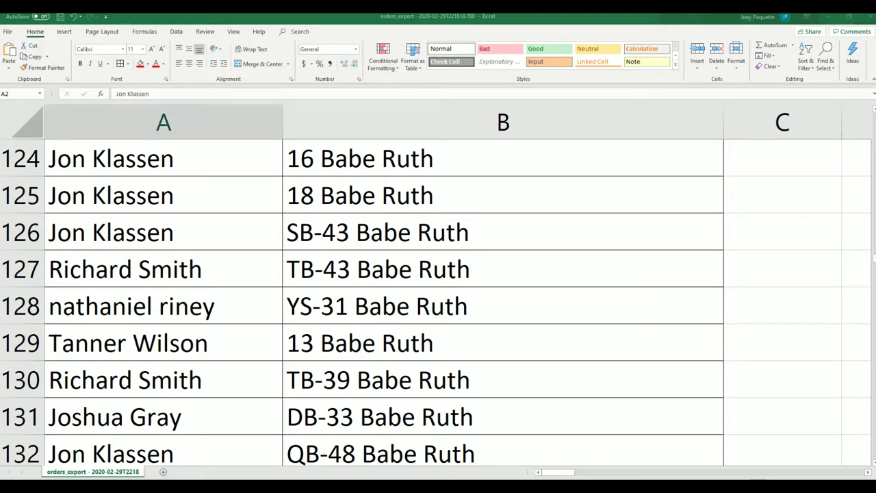
drag(873, 257, 873, 264)
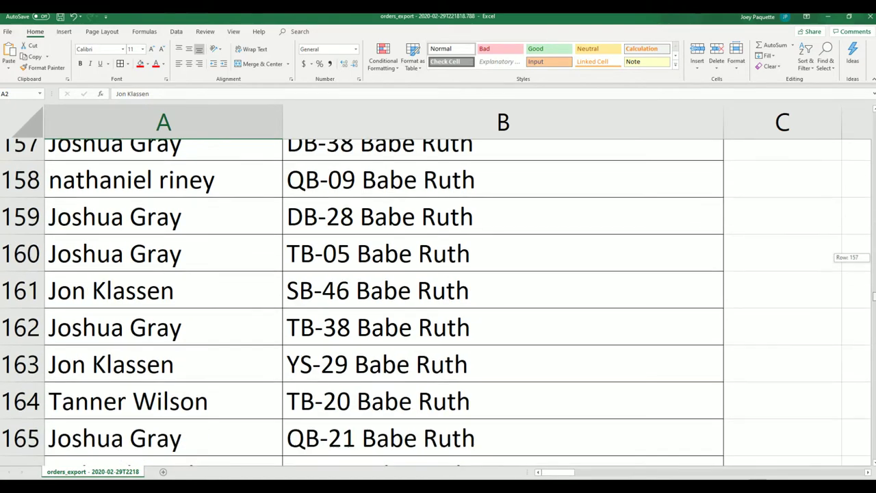
drag(873, 264, 873, 265)
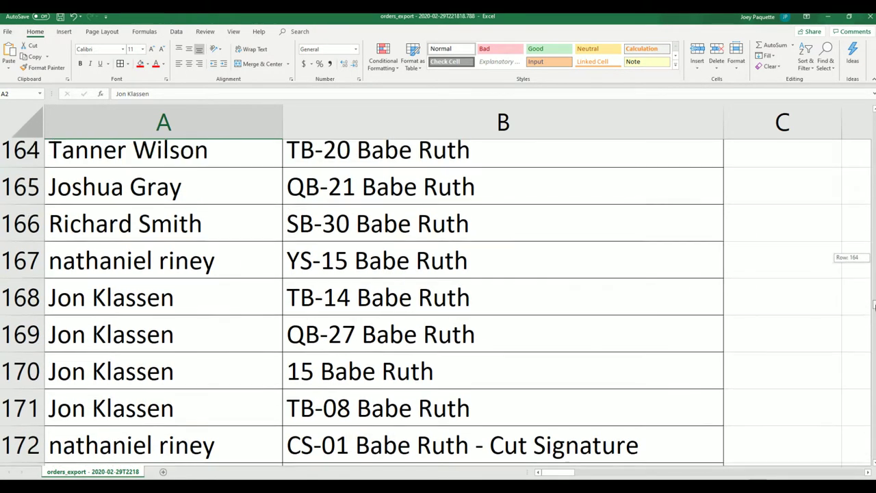
drag(873, 306, 873, 310)
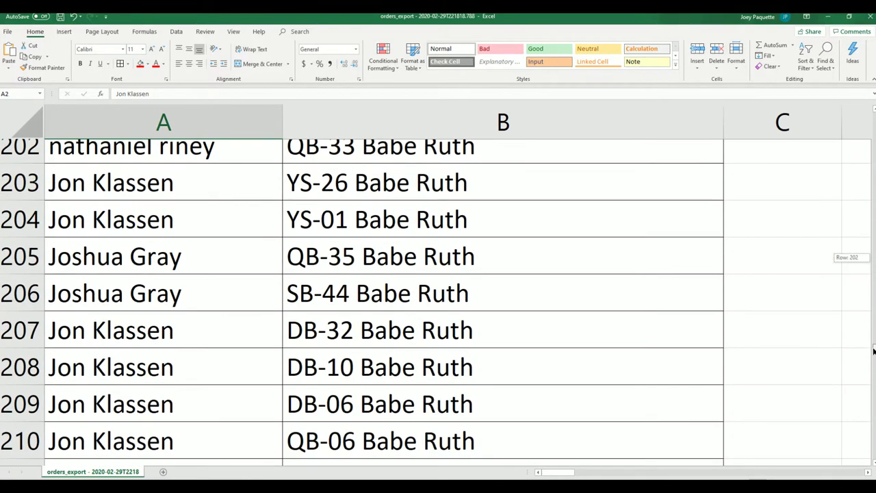
drag(873, 352, 873, 355)
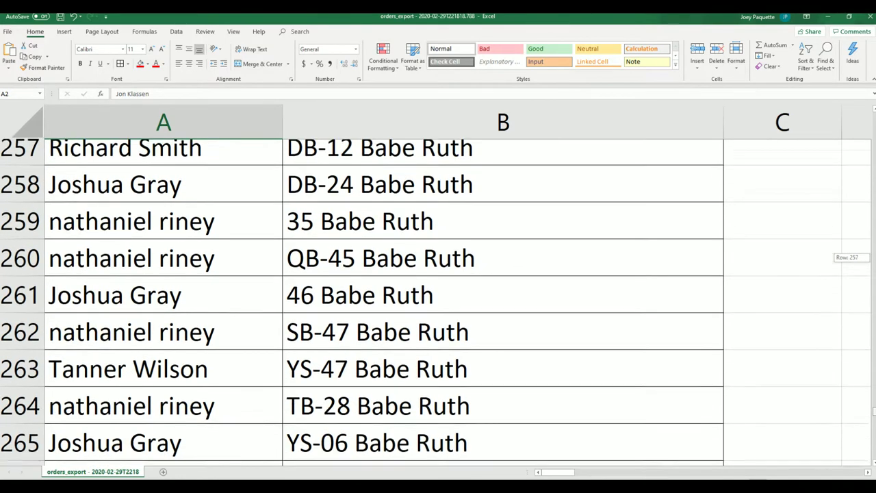
scroll(438, 301, down, 1)
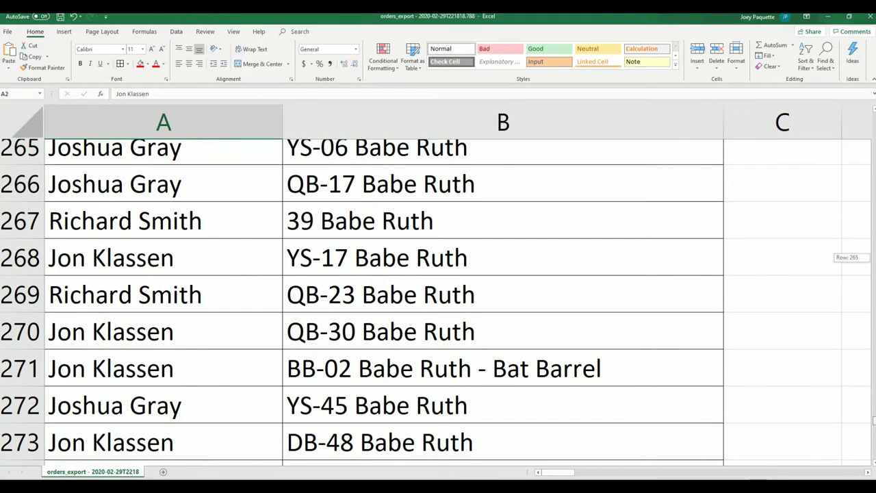
scroll(438, 301, down, 3)
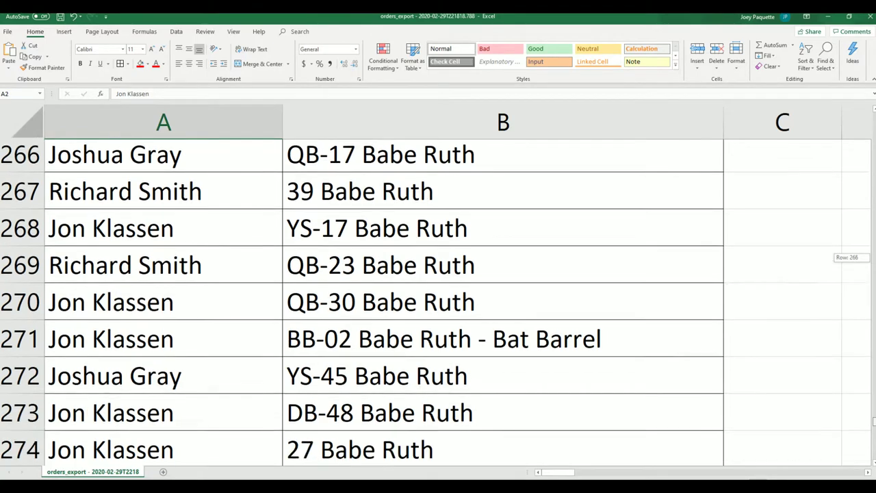
scroll(438, 301, down, 3)
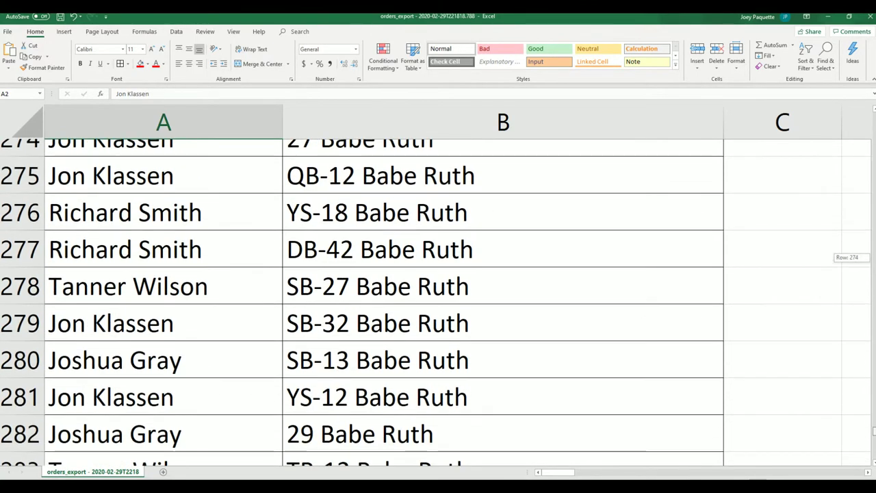
scroll(438, 301, down, 1)
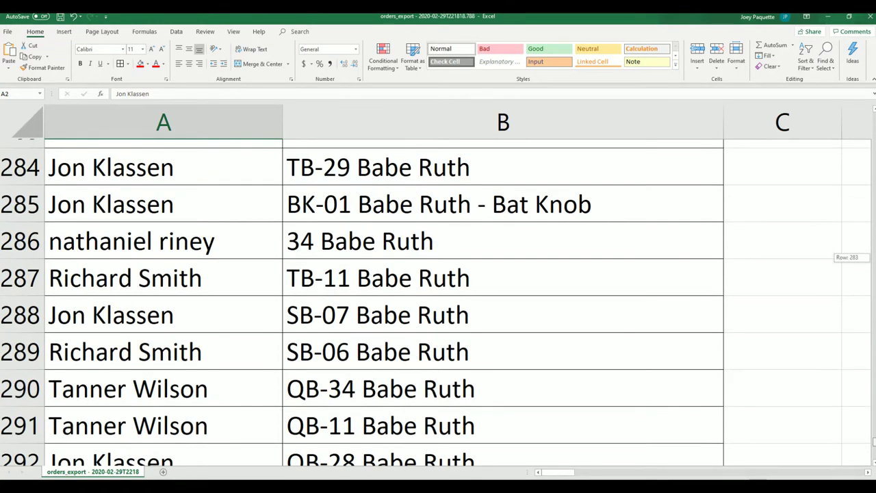
scroll(438, 301, down, 3)
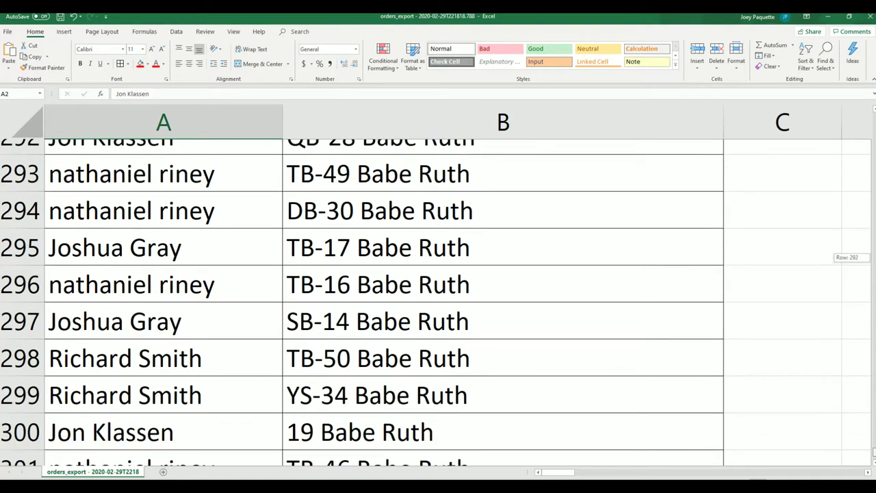
scroll(438, 301, down, 1)
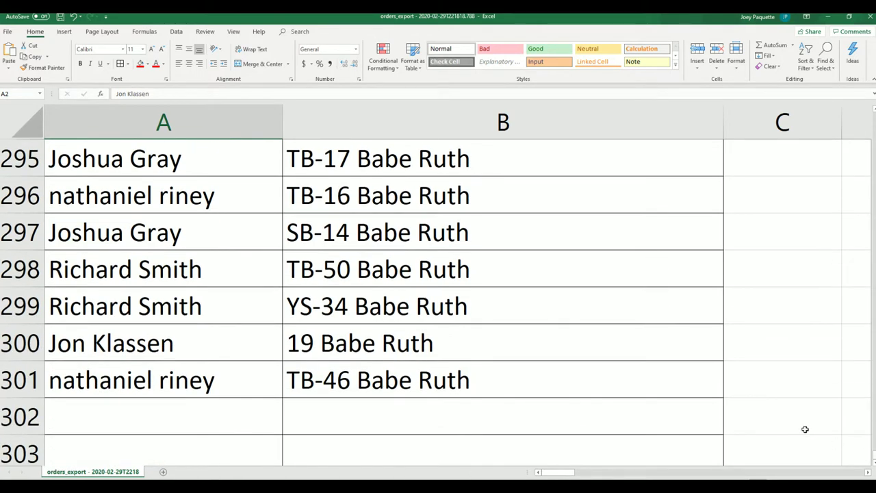
Step: Sort the sheet A to Z by the #'S column, keeping each owner paired with their card
click(487, 122)
click(488, 122)
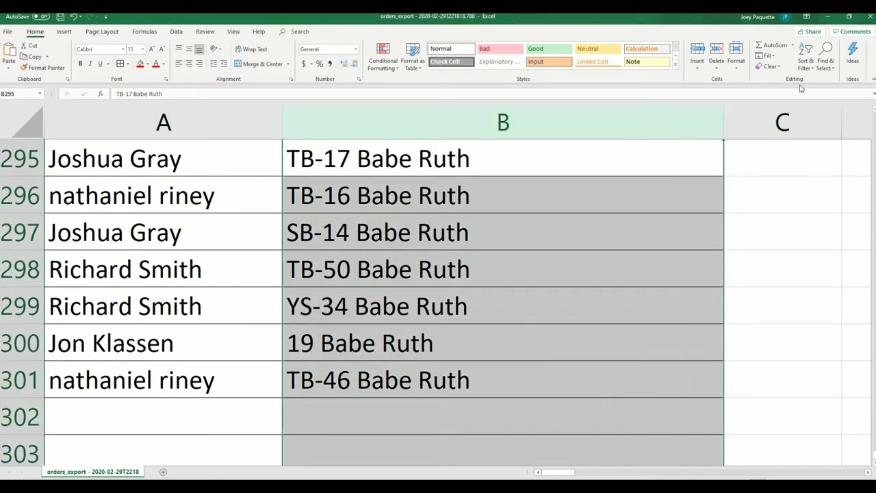
click(808, 63)
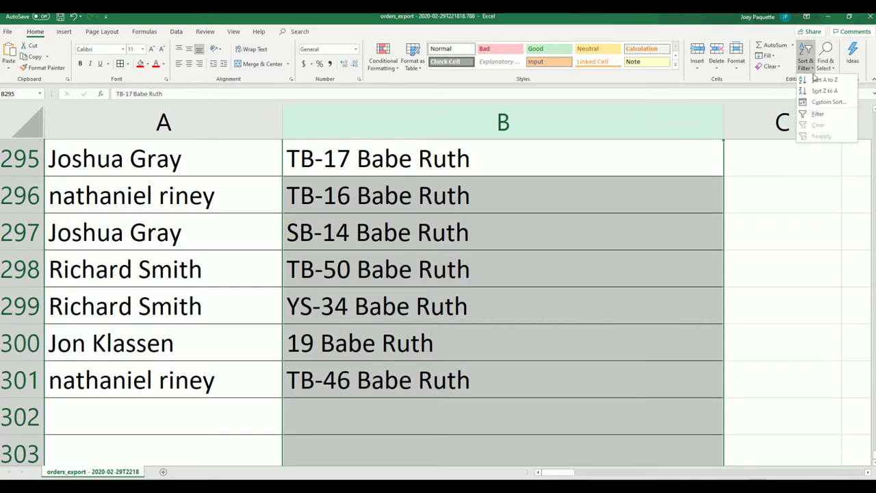
click(820, 83)
click(230, 372)
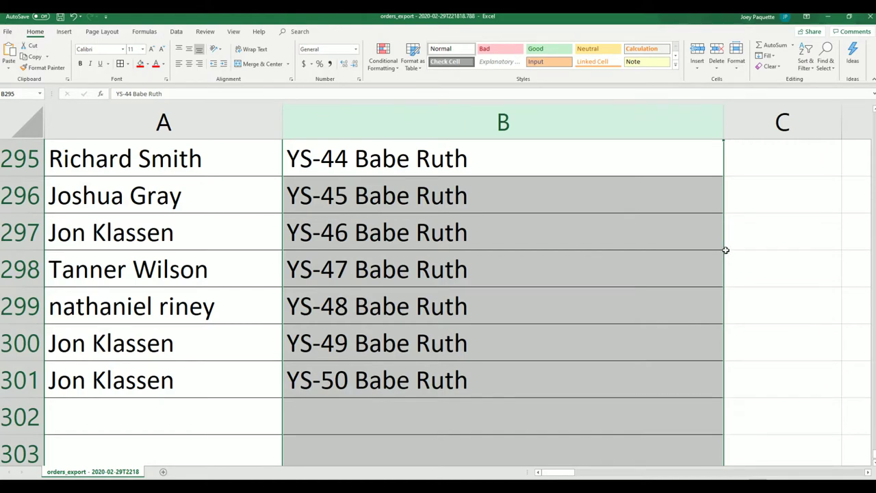
Step: Examine the sorted owner and card assignments from the first row to row 301, and return to the start of the list
scroll(725, 250, up, 1)
scroll(725, 249, down, 2)
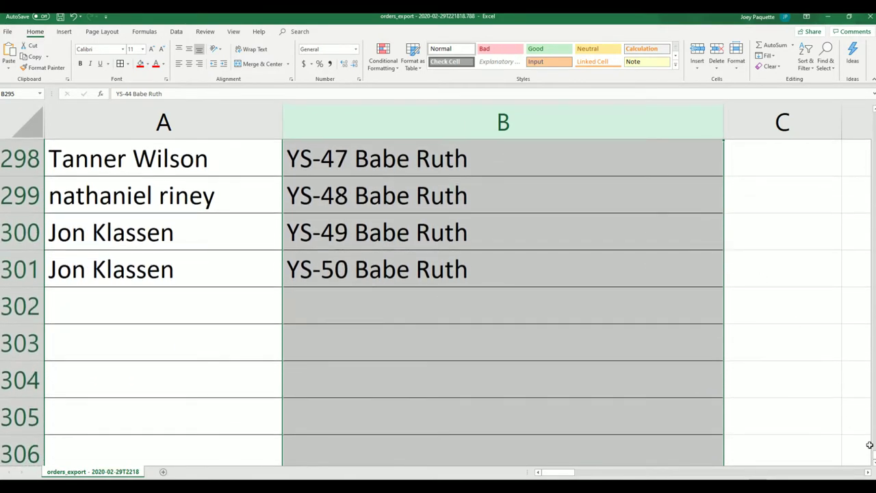
drag(869, 444, 872, 117)
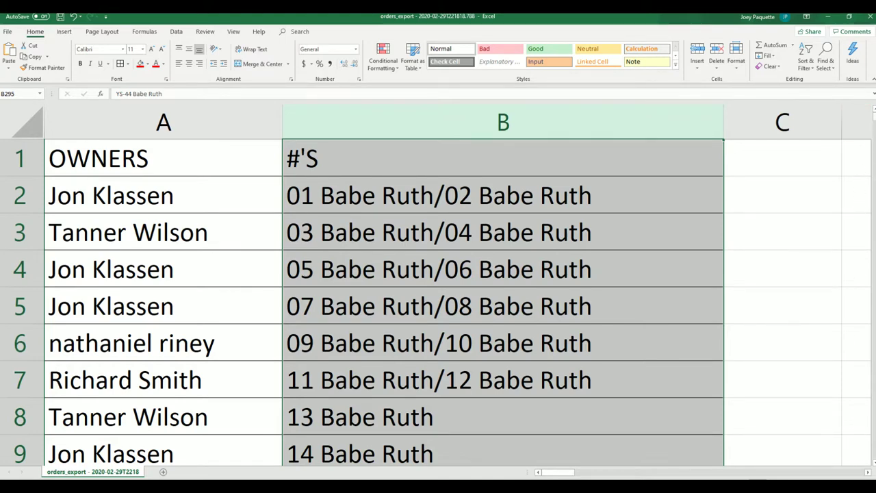
drag(873, 113, 873, 206)
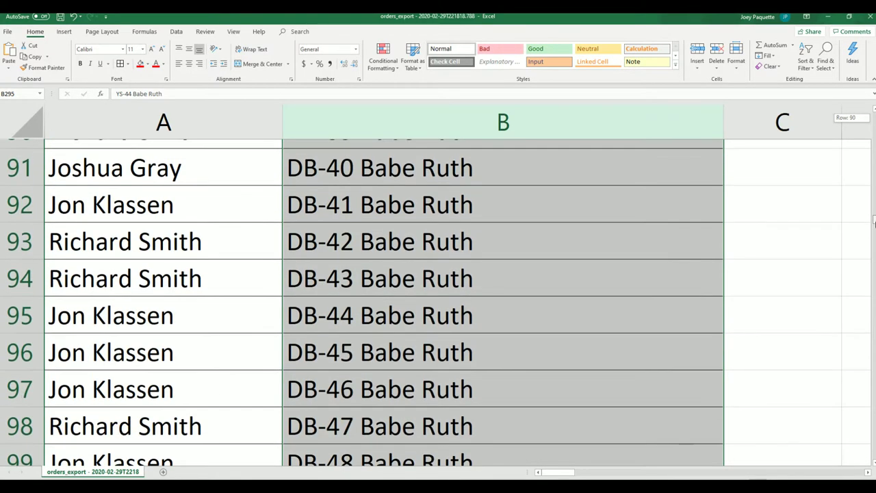
drag(874, 222, 873, 232)
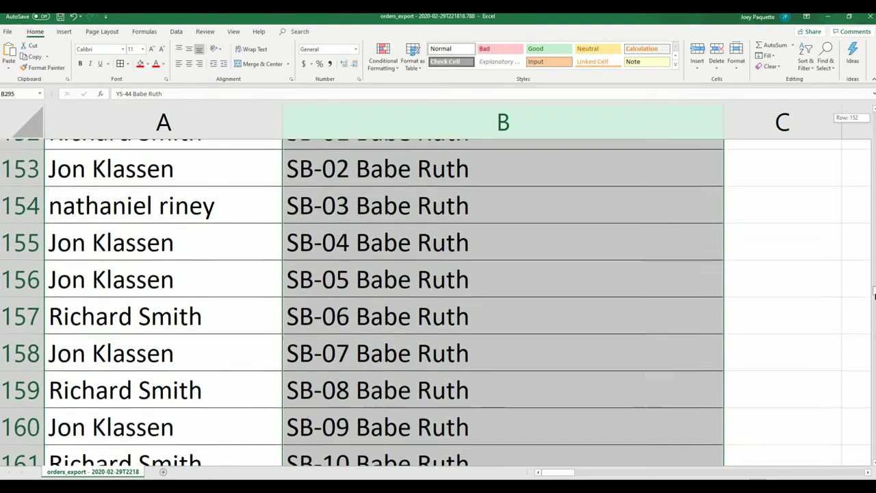
drag(874, 295, 874, 316)
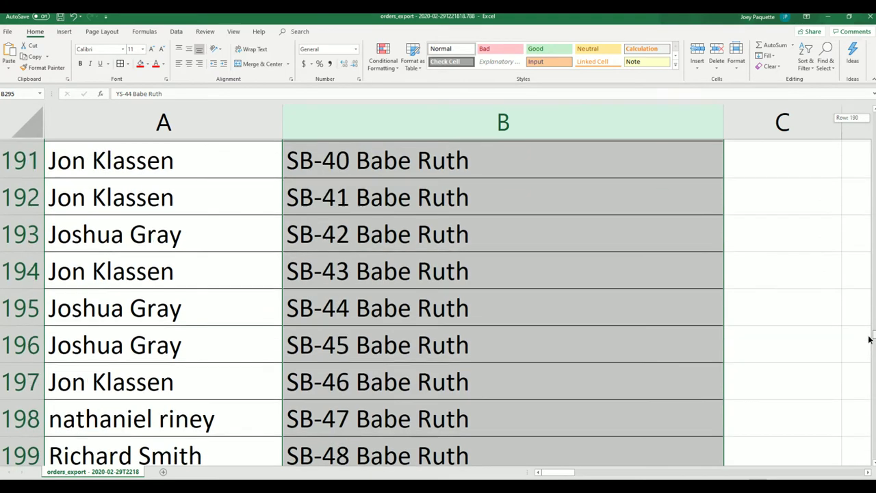
drag(869, 338, 869, 344)
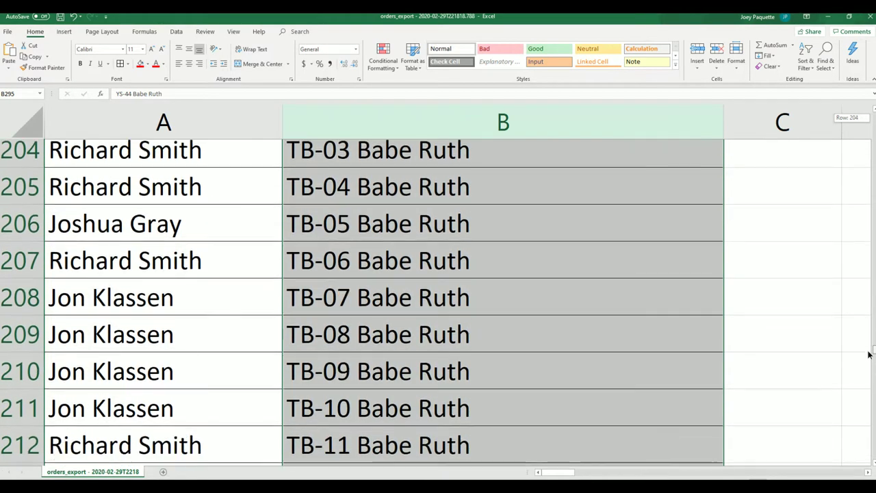
drag(868, 354, 868, 355)
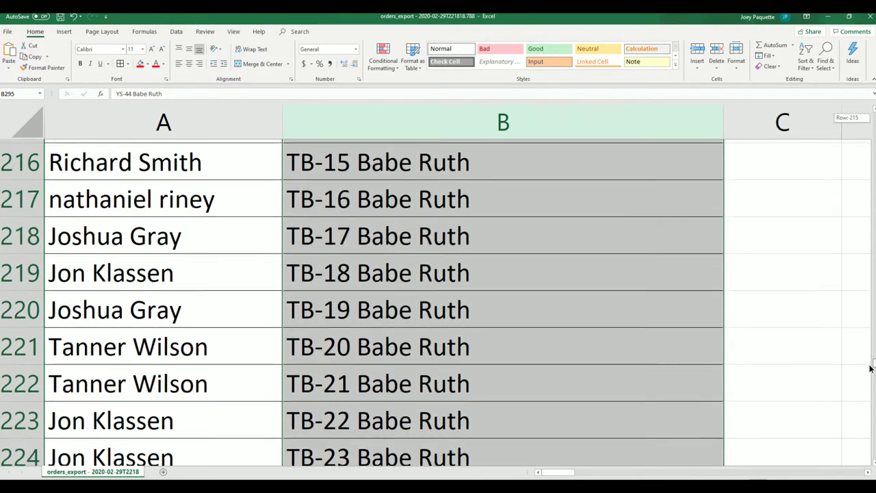
drag(870, 369, 872, 372)
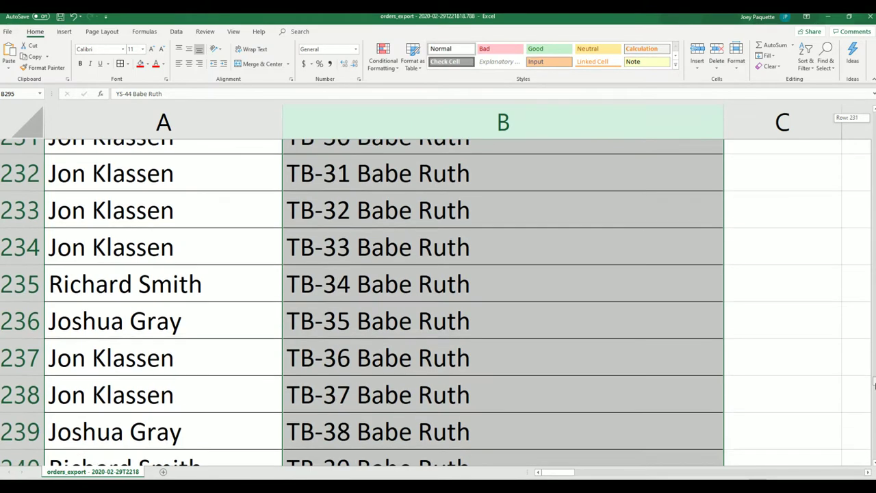
drag(873, 385, 873, 450)
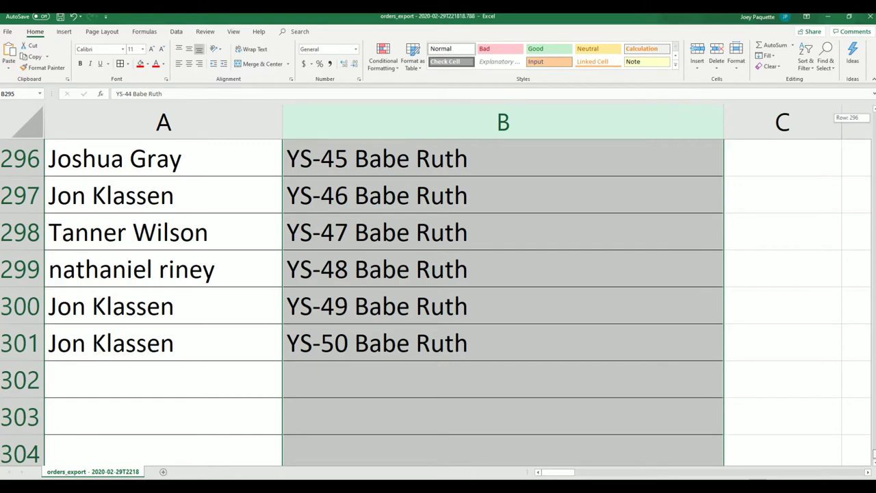
drag(873, 450, 873, 115)
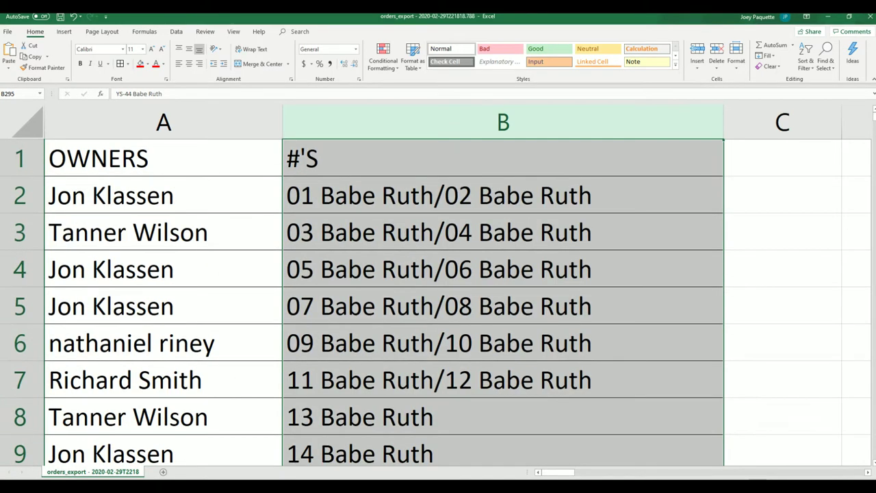